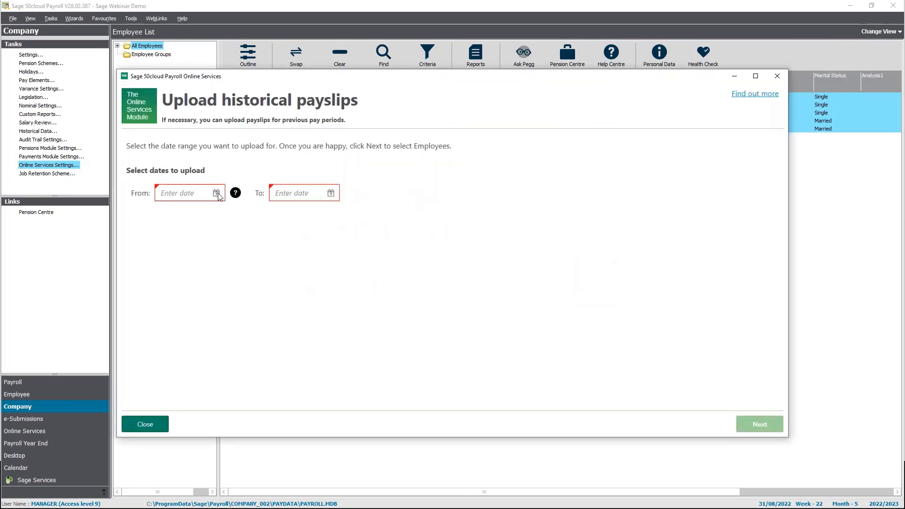
- Set the payslip upload date range from 01/11/2014 to 01/09/2022
click(217, 193)
click(285, 255)
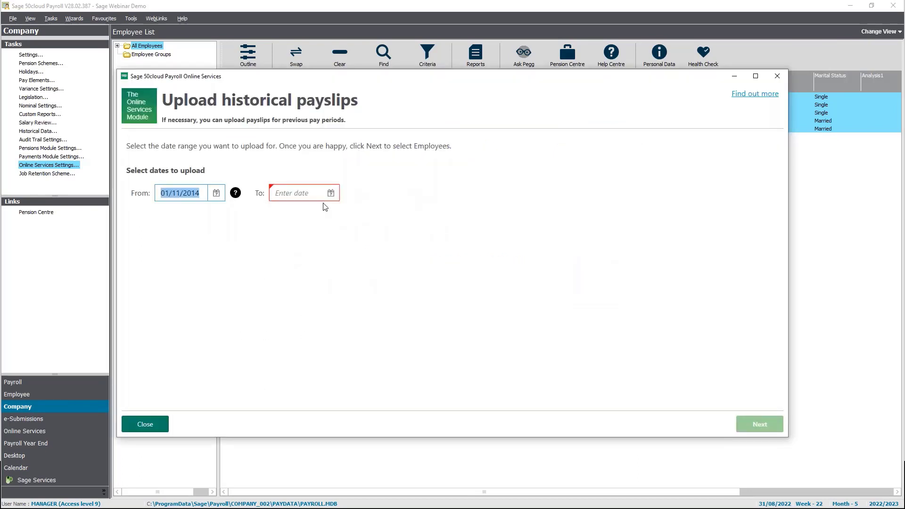
click(331, 193)
click(360, 255)
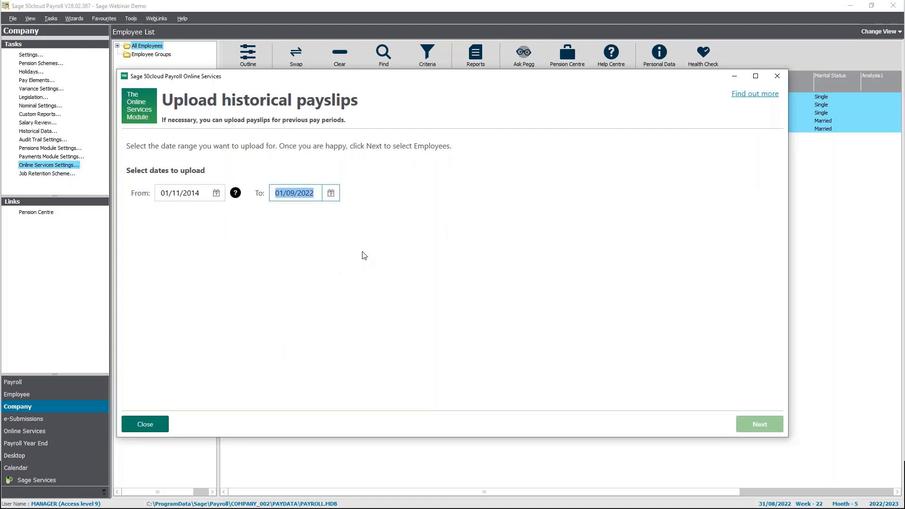
- Select all five employees and continue to the 139-payslip upload summary
click(753, 424)
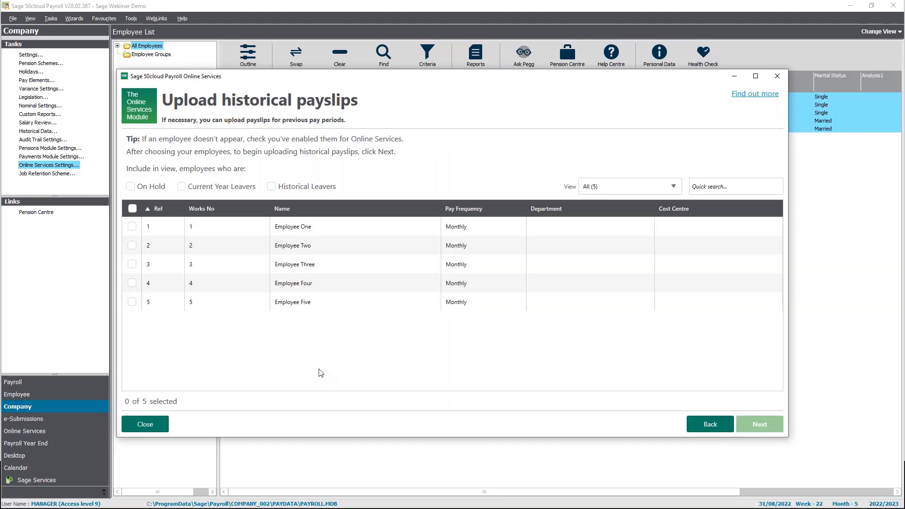
click(133, 208)
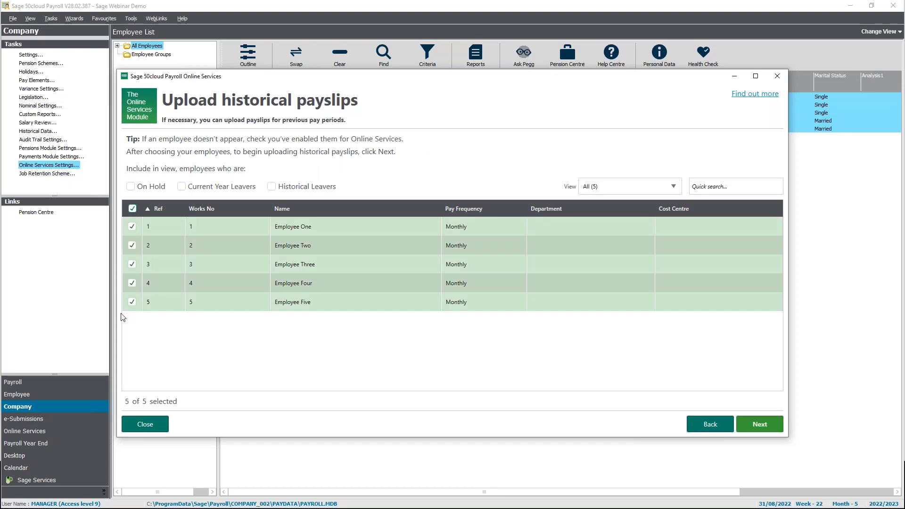
click(756, 423)
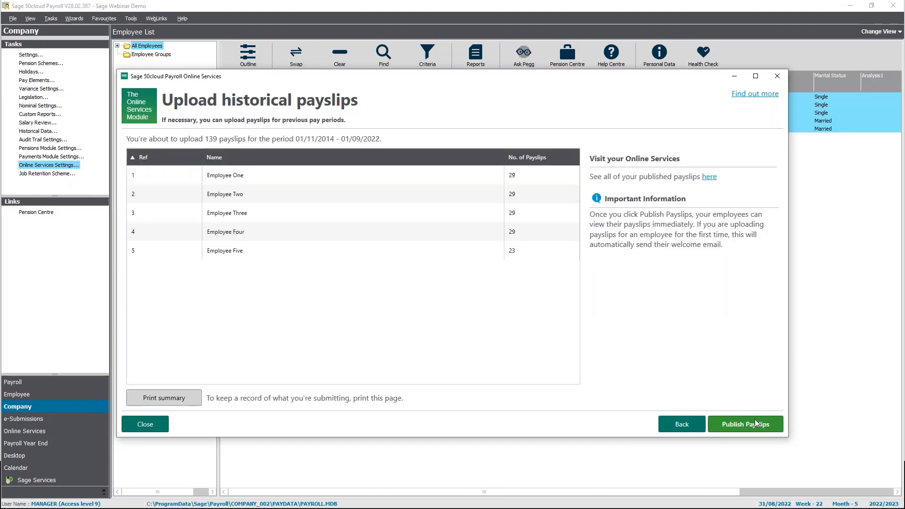
- Publish the 139 historical payslips to Online Services
click(756, 423)
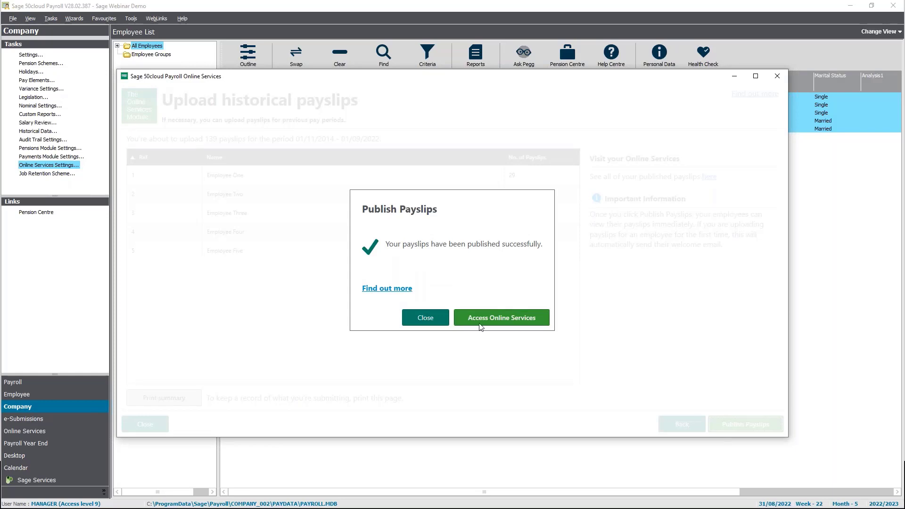
- Close the Online Services settings and change the payroll process date to 30/09/2022
click(424, 318)
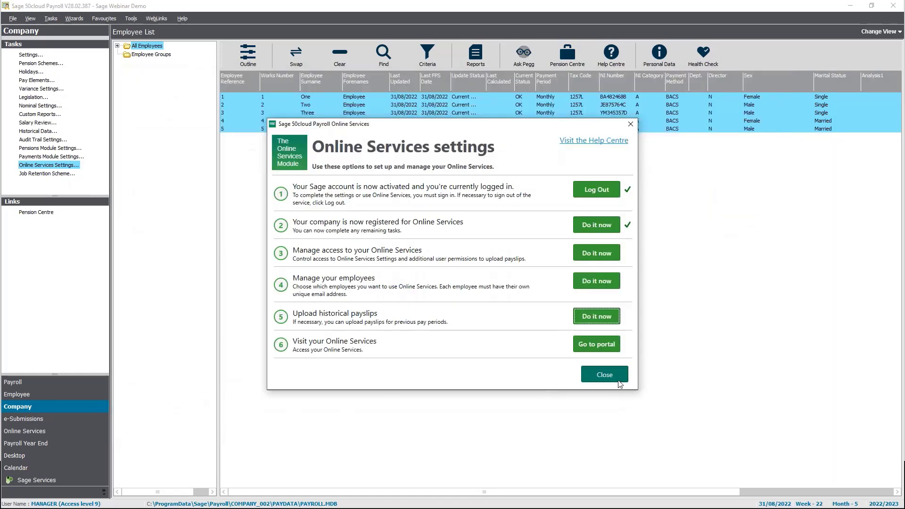
click(611, 375)
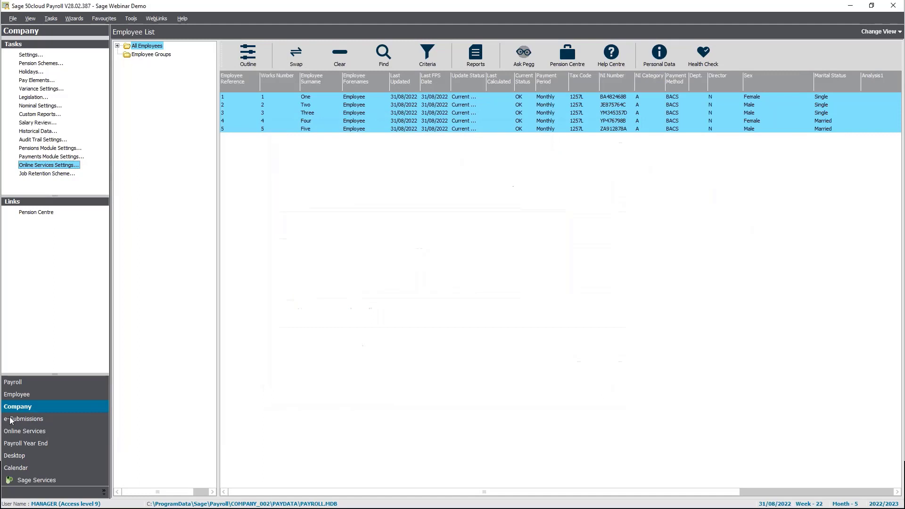
click(35, 382)
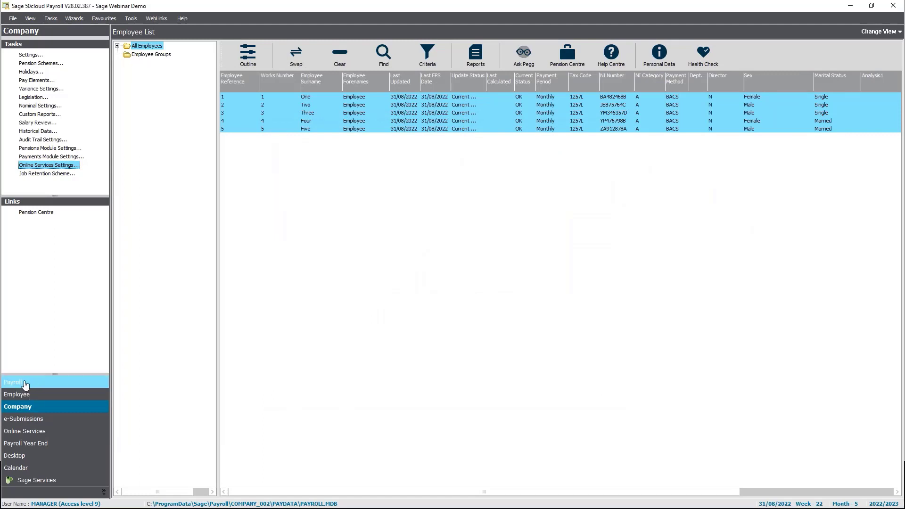
click(45, 55)
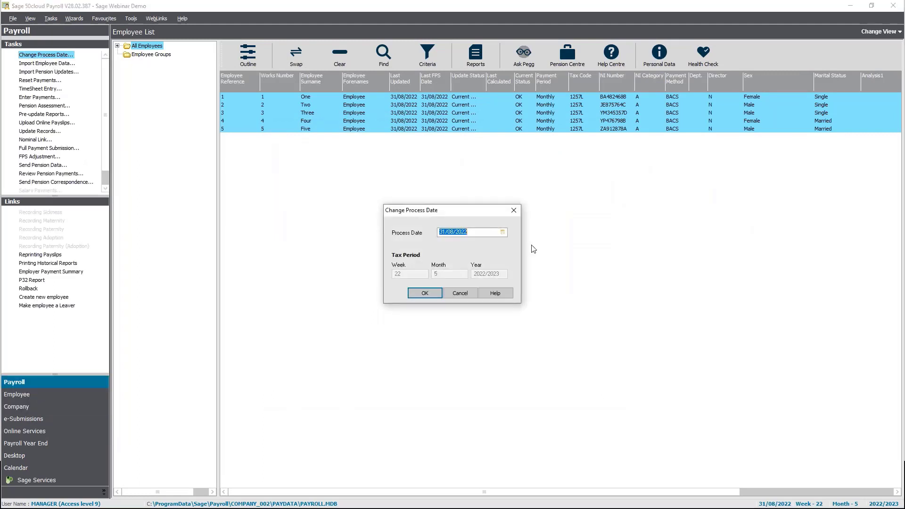
click(502, 233)
click(511, 242)
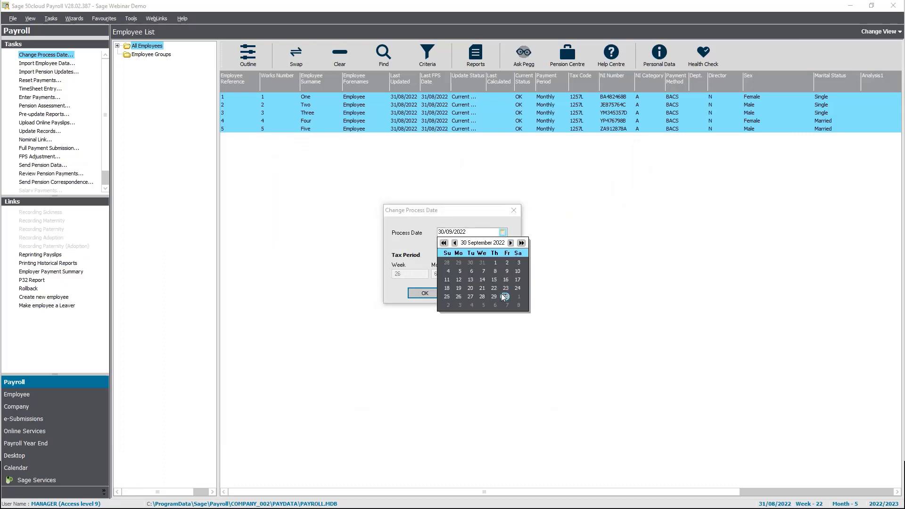
click(427, 298)
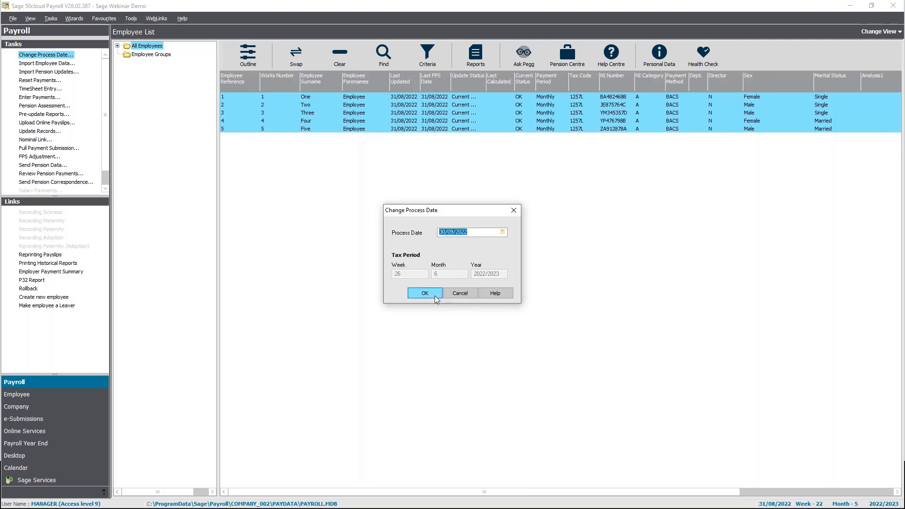
click(435, 300)
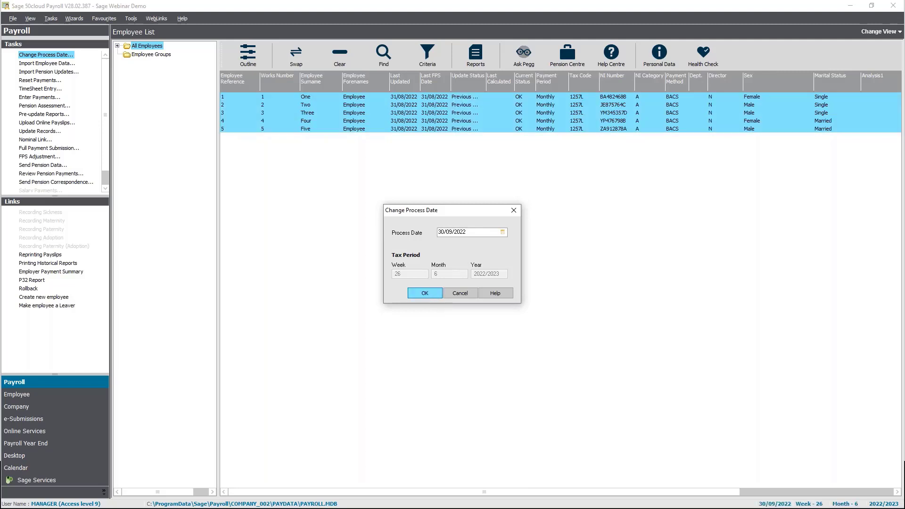
- Save the 30/09/2022 payments for Employees One, Two and Three in Enter Payments
click(44, 97)
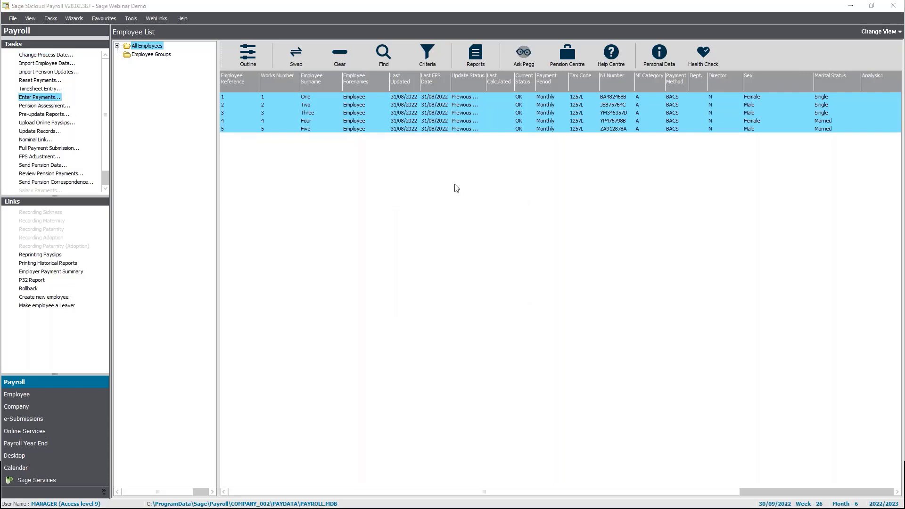
click(560, 359)
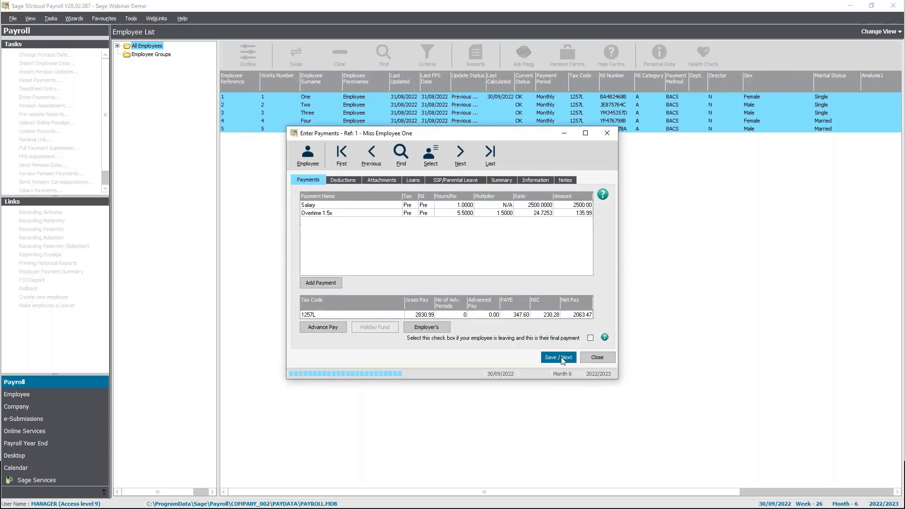
click(561, 360)
click(562, 361)
click(597, 357)
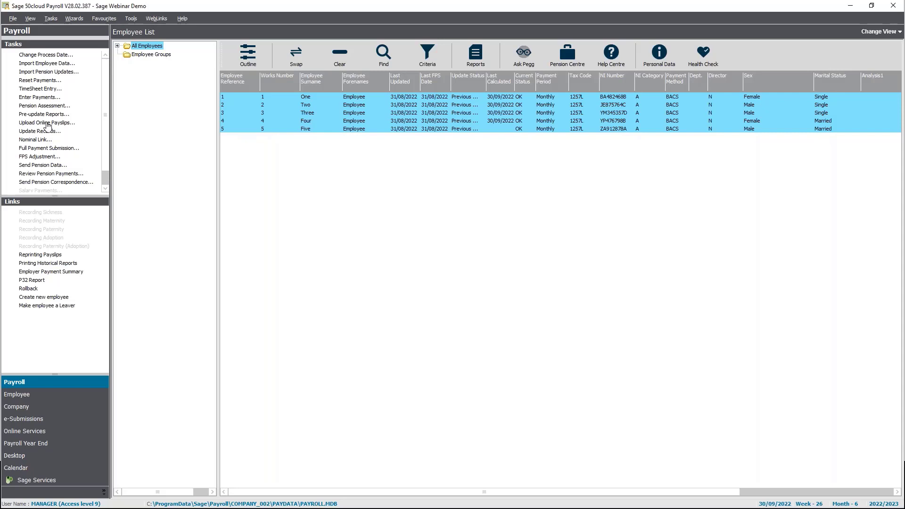
- Upload the five month-6 payslips with Publish immediately selected
click(47, 122)
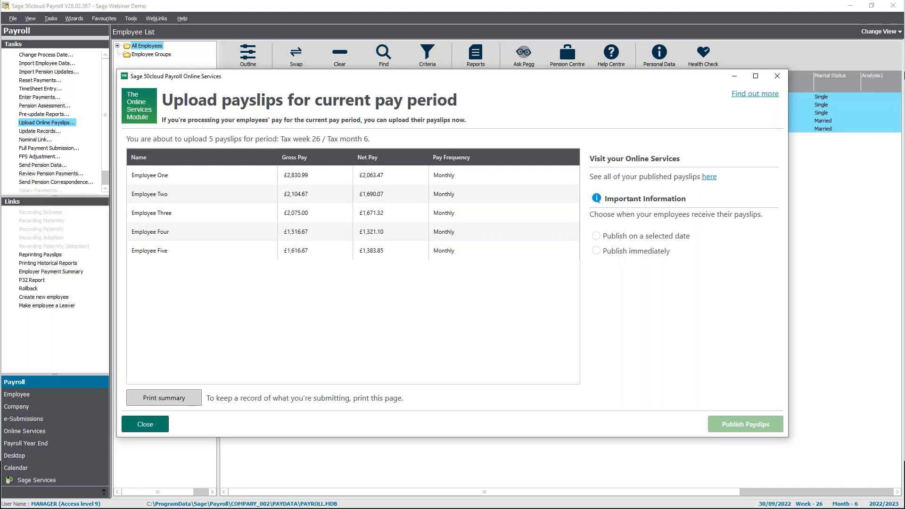
click(597, 236)
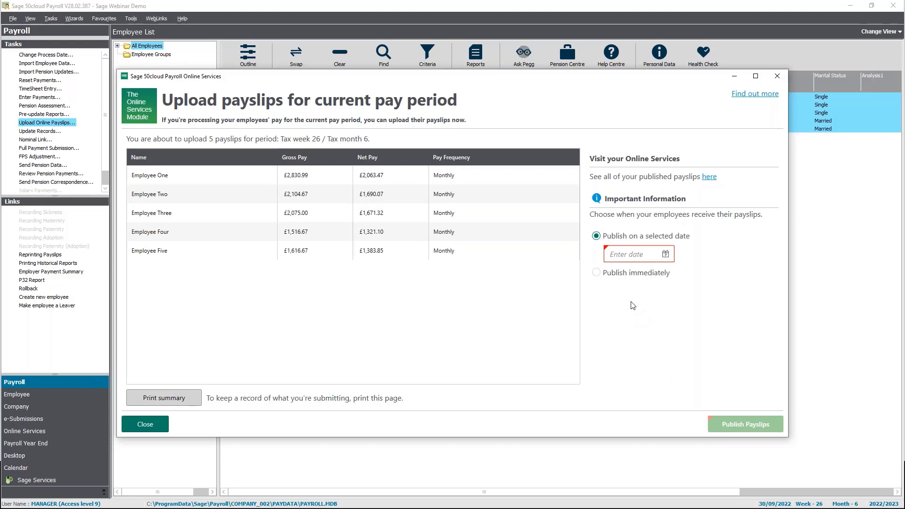
click(597, 274)
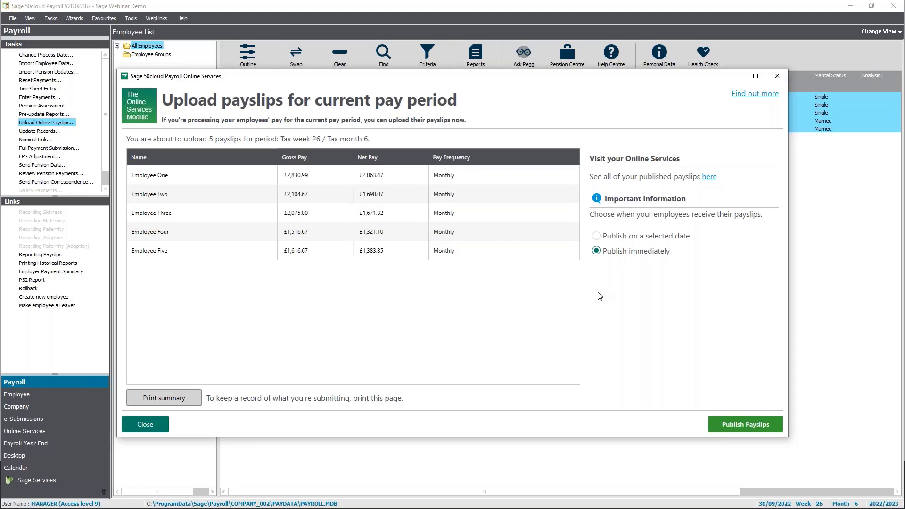
click(731, 433)
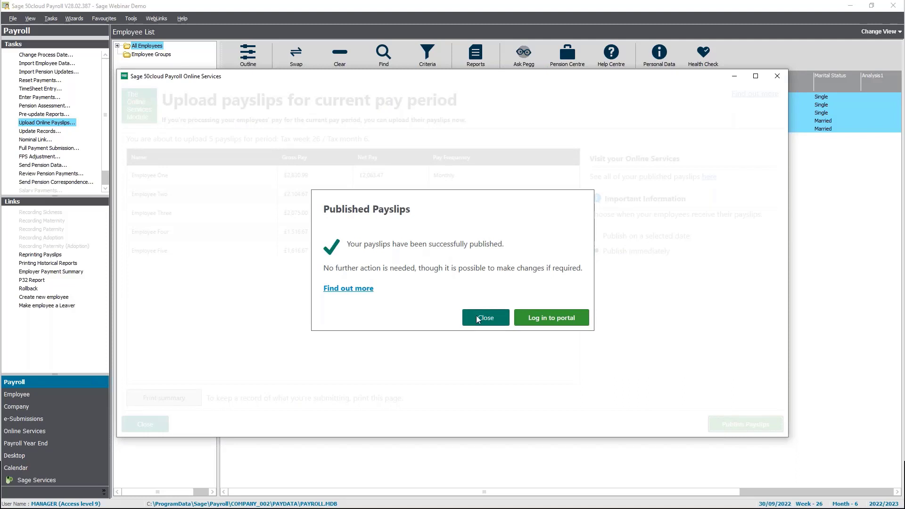
- Dismiss the upload window and open Employee Five's card in the Sage HR directory
click(476, 315)
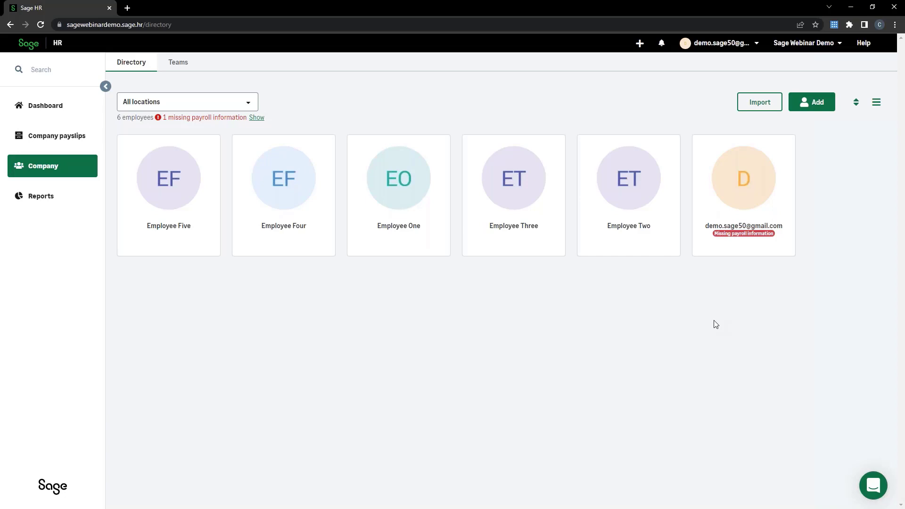
click(165, 222)
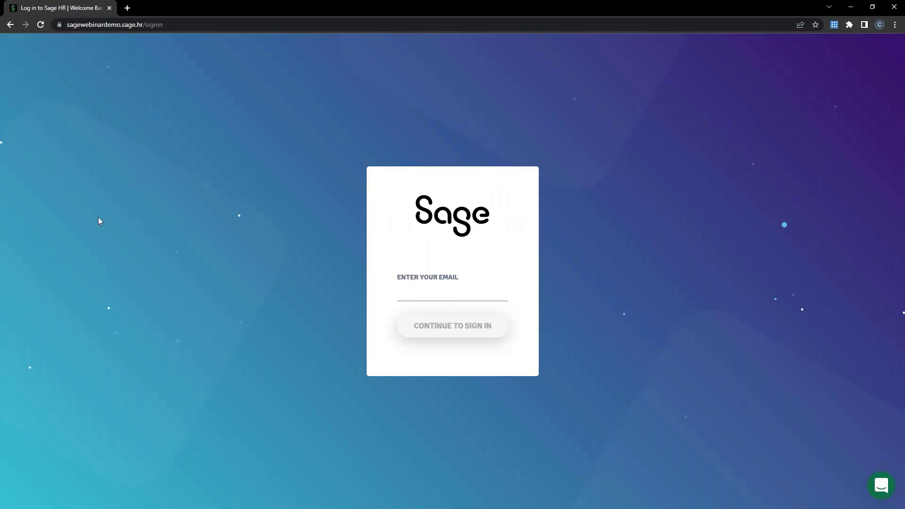
- Reload the page and sign in to Sage HR with the account's email address
click(41, 26)
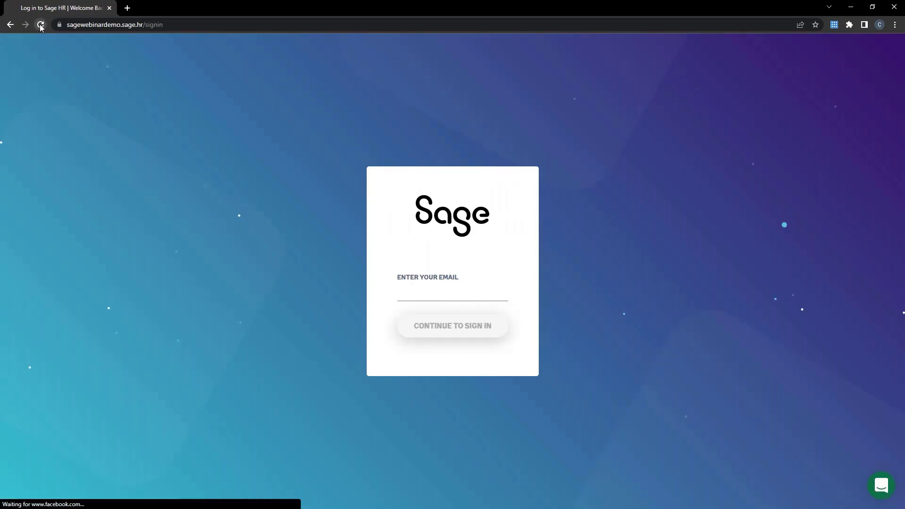
click(407, 291)
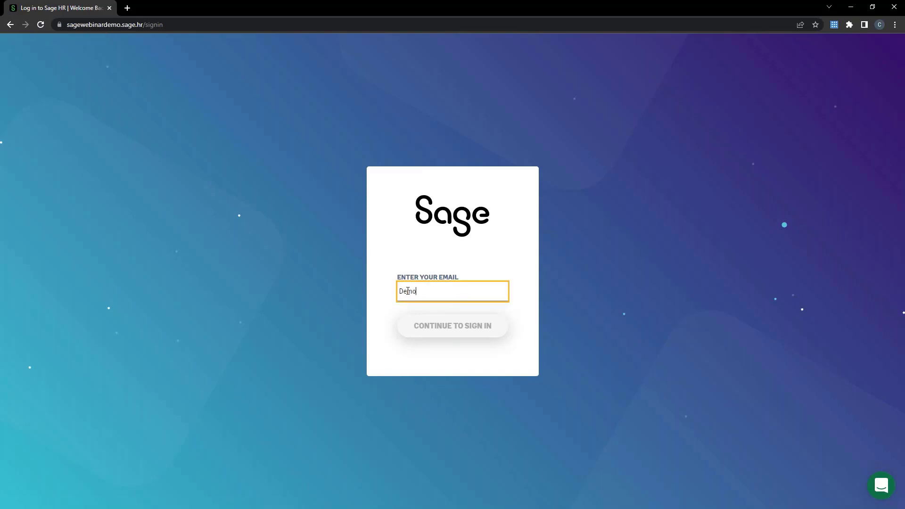
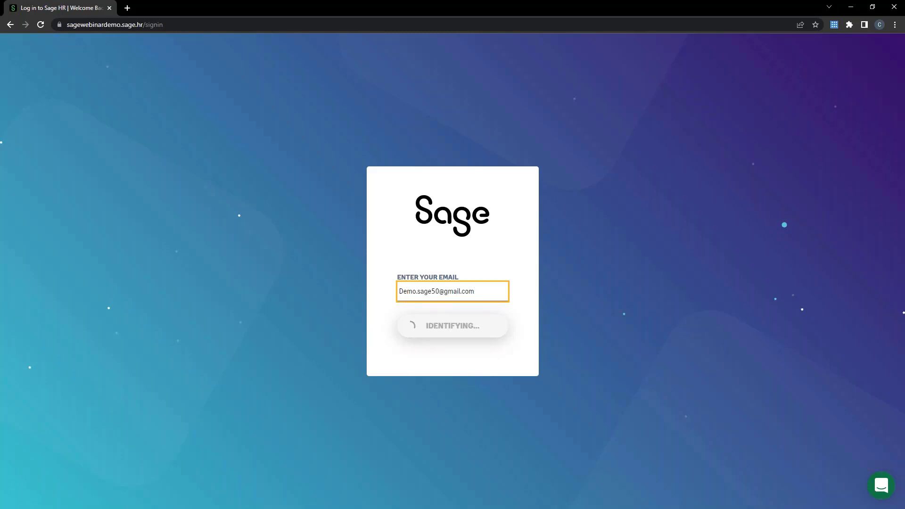
click(448, 326)
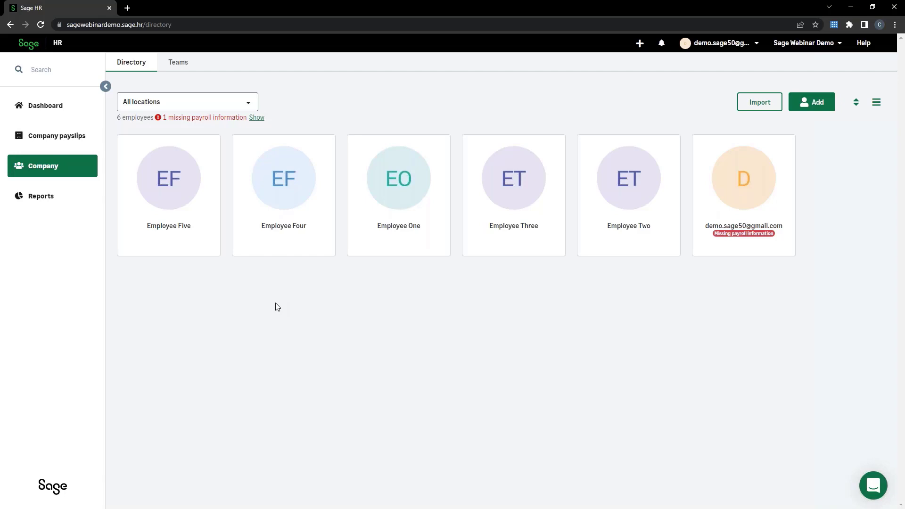
click(180, 184)
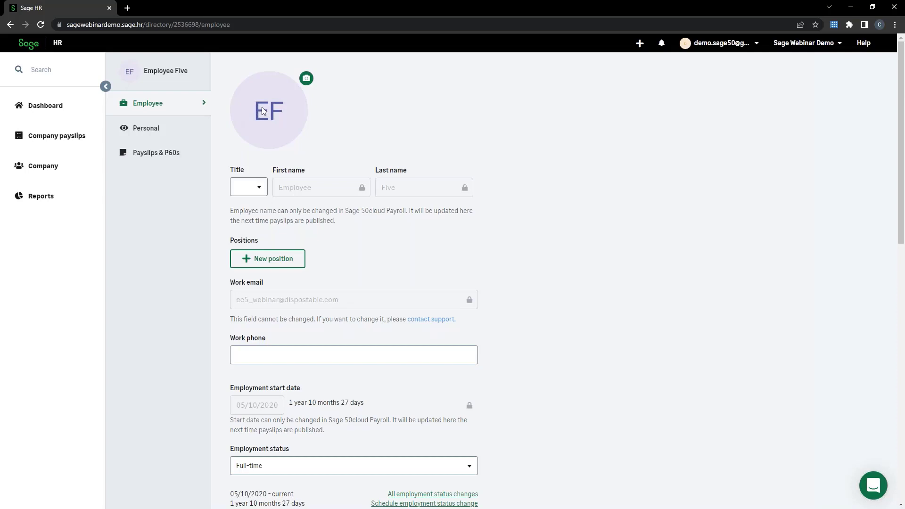
click(168, 158)
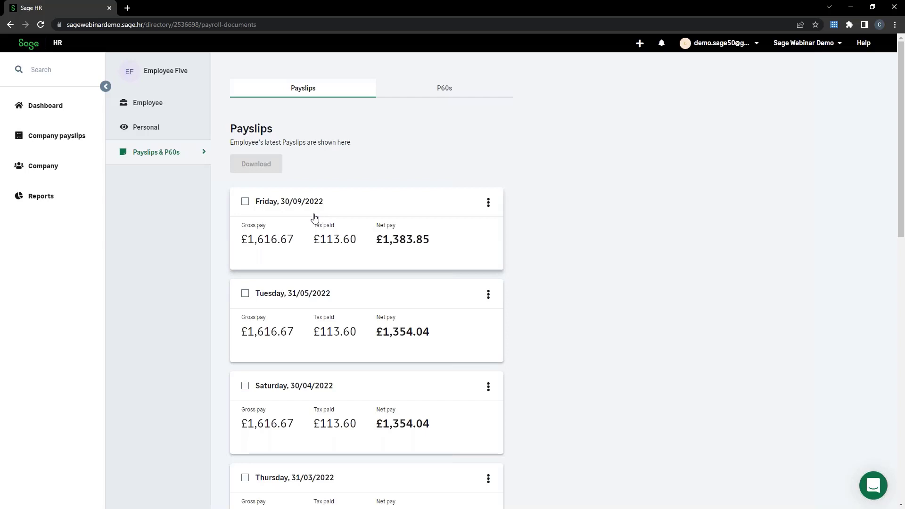
- Check the 30/09/2022 payslip's options, then select the 30/09, 31/05, 30/04 and 31/03 payslips
click(488, 203)
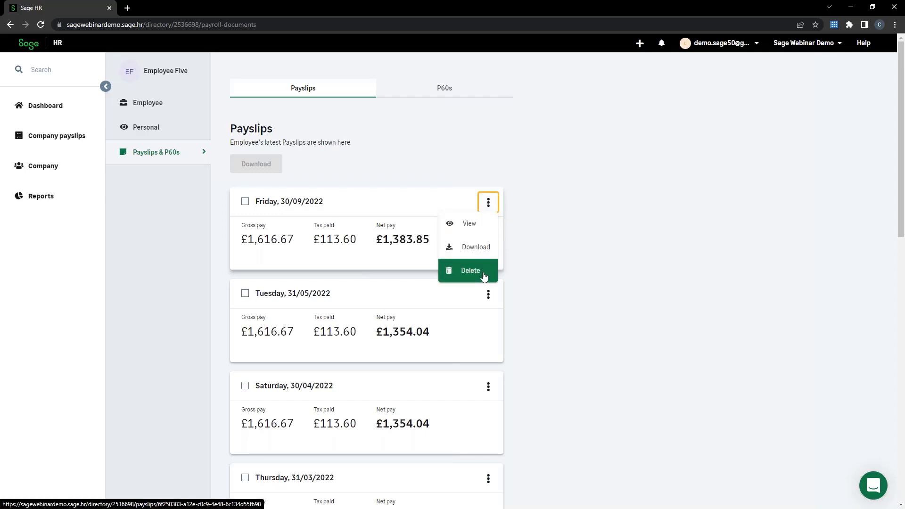
click(579, 260)
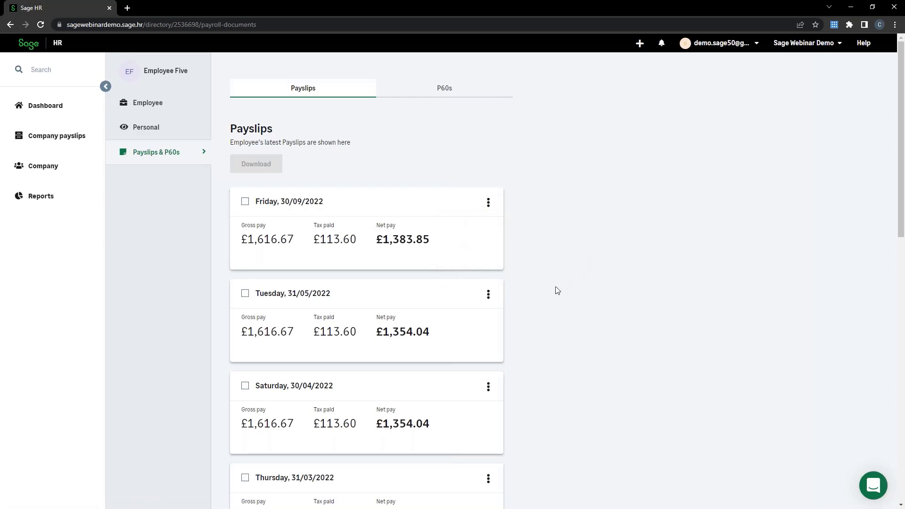
click(245, 201)
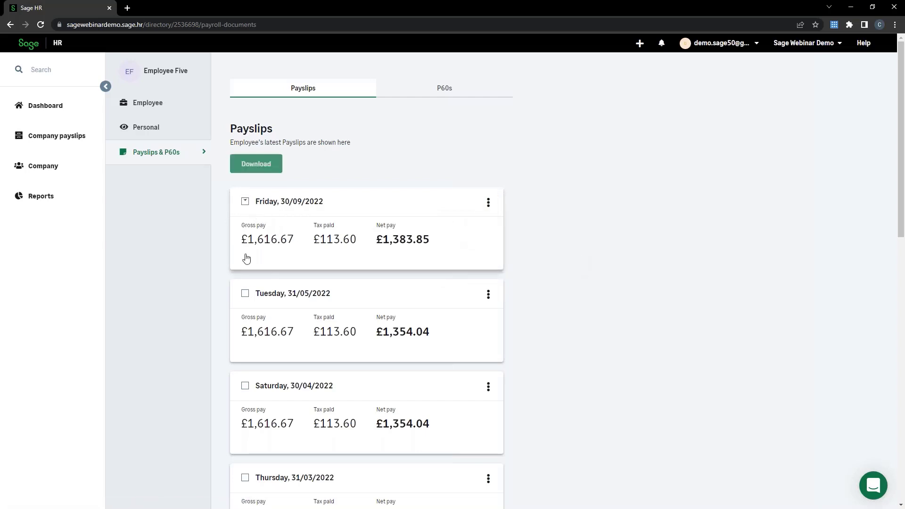
click(245, 294)
click(245, 385)
scroll(259, 387, down, 2)
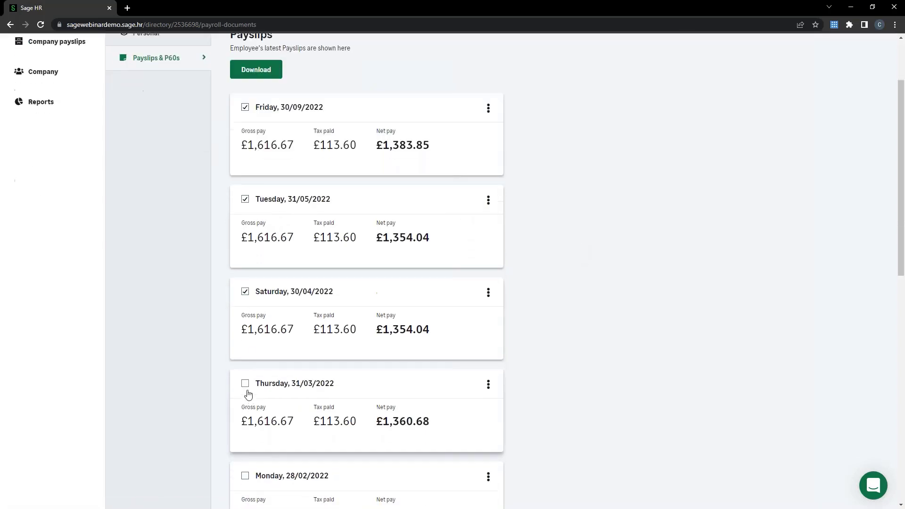
click(245, 384)
scroll(264, 391, up, 2)
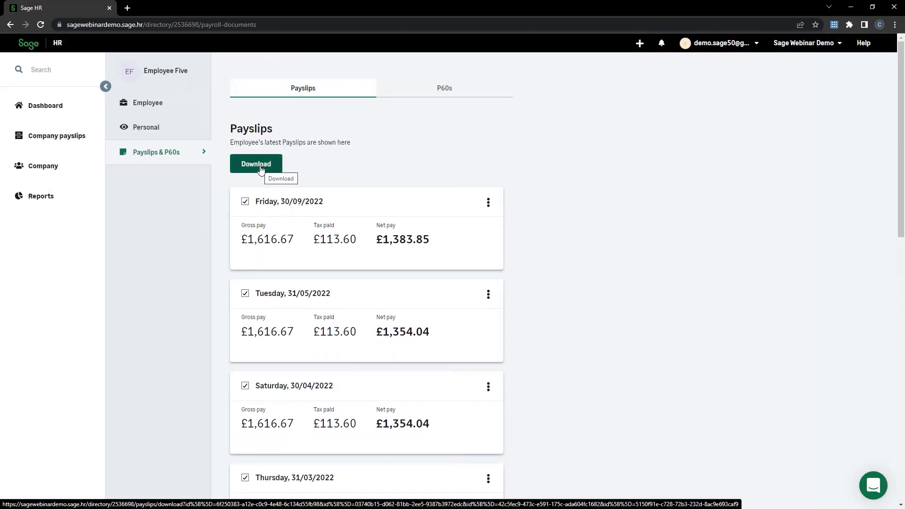
- Deselect those four payslips and go to Employee Five's employment details
click(245, 202)
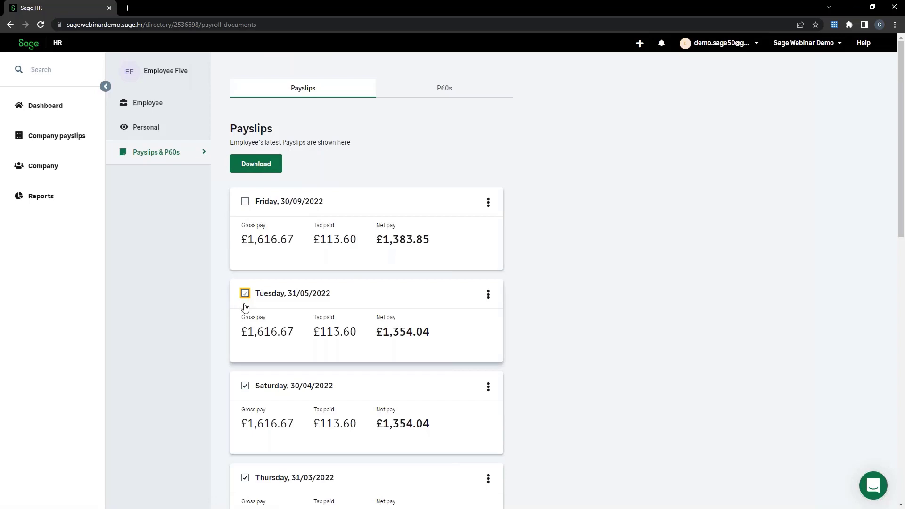
click(245, 293)
scroll(246, 390, down, 1)
click(245, 362)
scroll(255, 367, down, 2)
click(245, 338)
scroll(280, 396, up, 3)
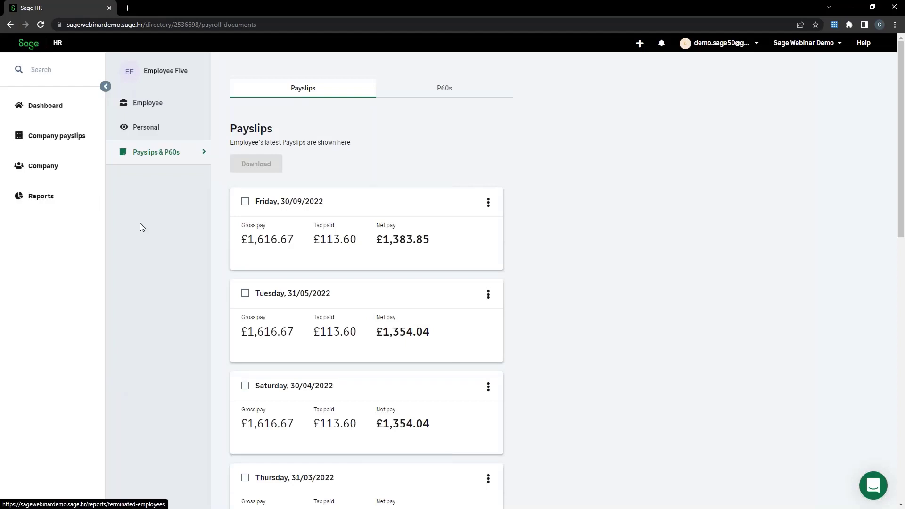
click(127, 139)
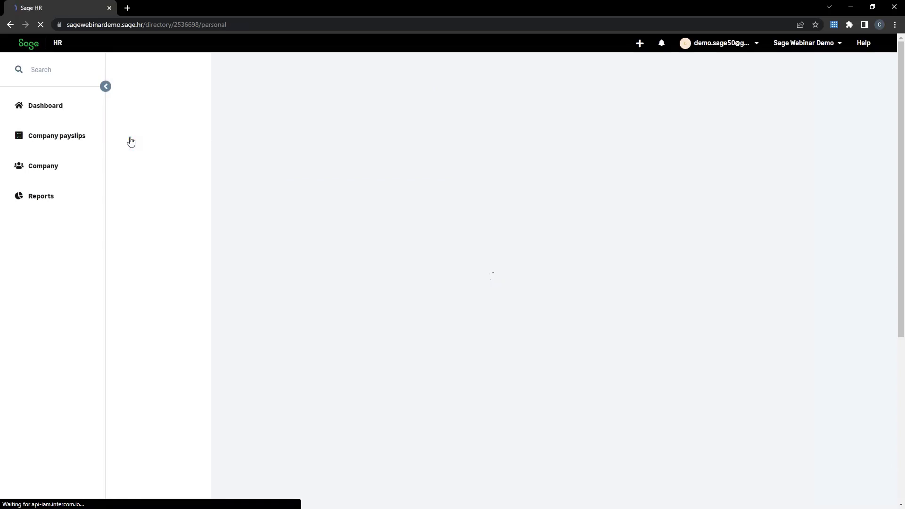
click(145, 109)
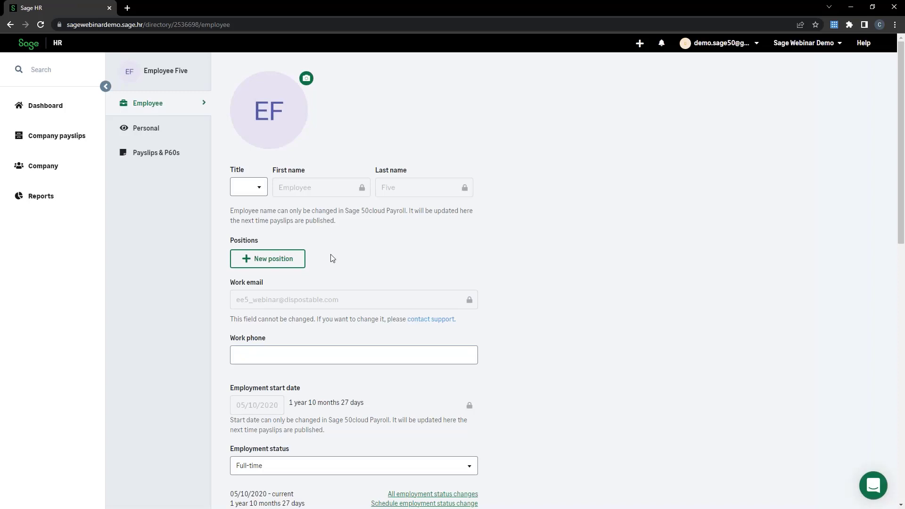
- Terminate Employee Five with reason New job and comment 'Found a new job'
scroll(332, 258, down, 15)
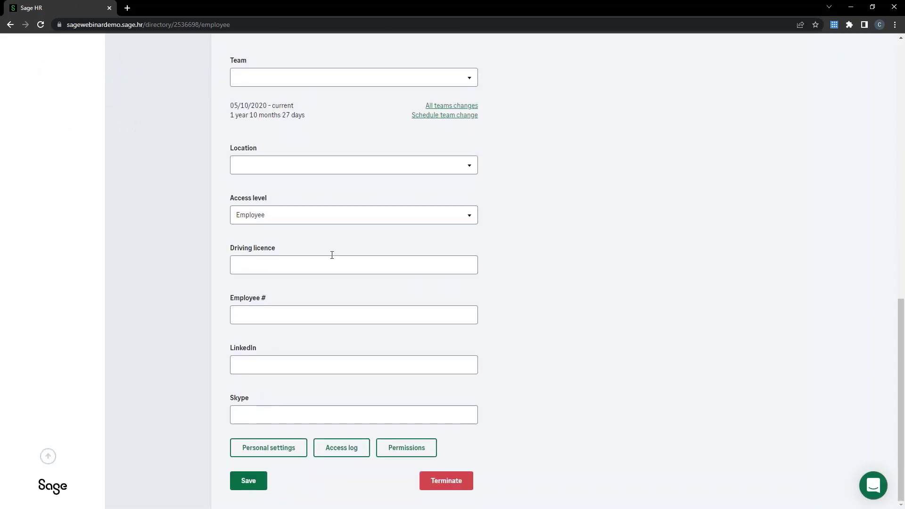
click(469, 484)
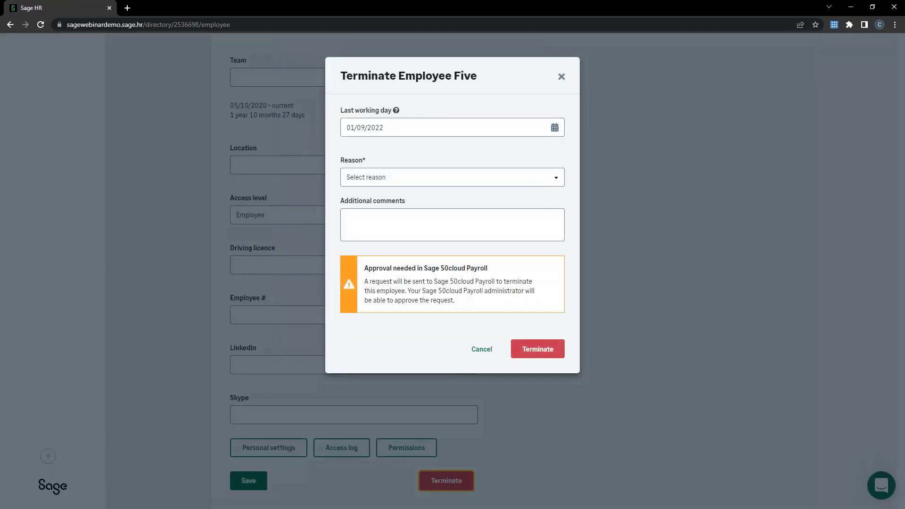
click(414, 182)
click(377, 269)
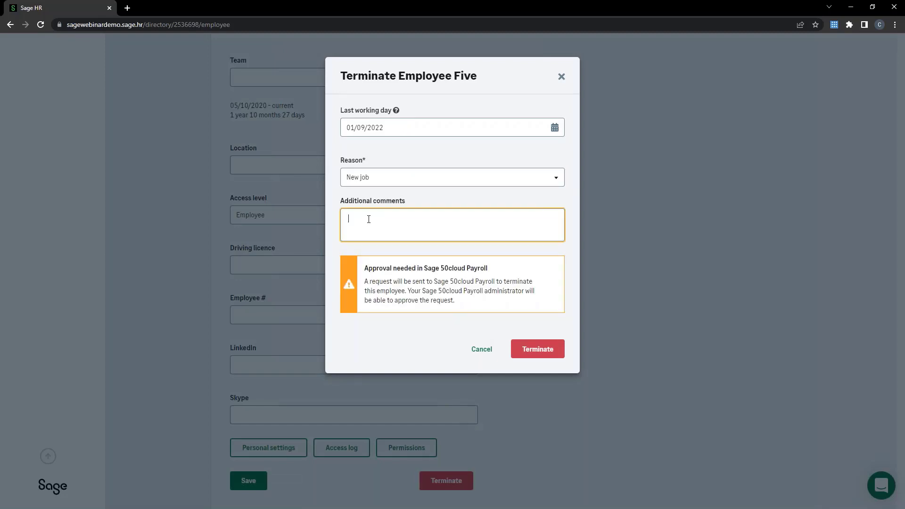
text(Found a new jpb)
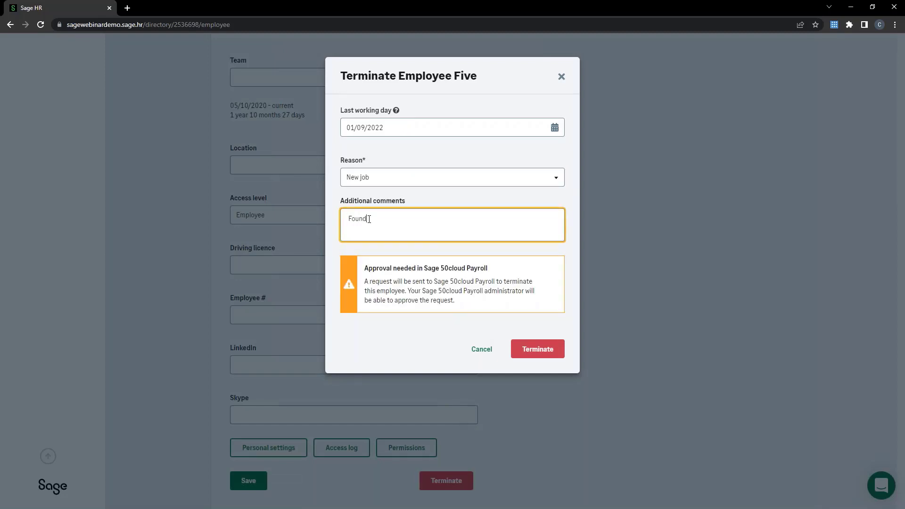
key(BackSpace)
key(BackSpace)
text(ob)
click(546, 352)
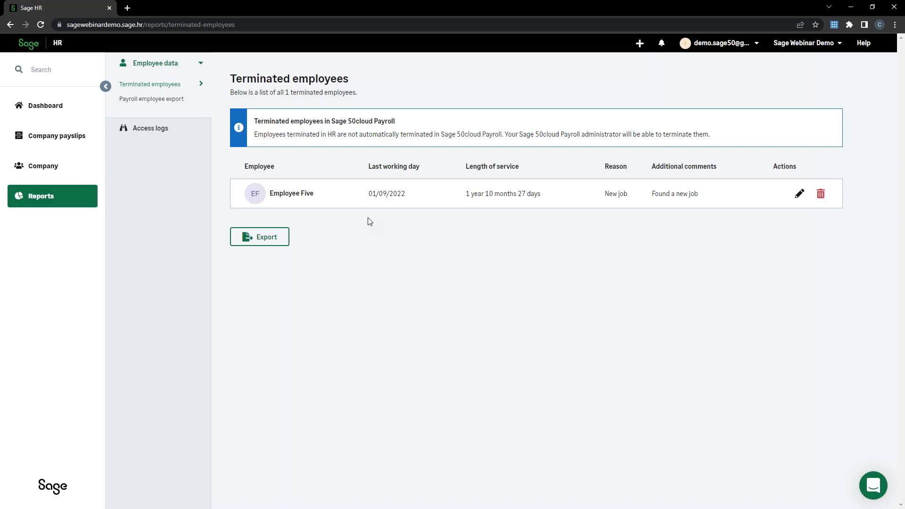
- Enable 'Allow employees to access payslips after termination' in Employee permissions, then return to the company directory
click(755, 47)
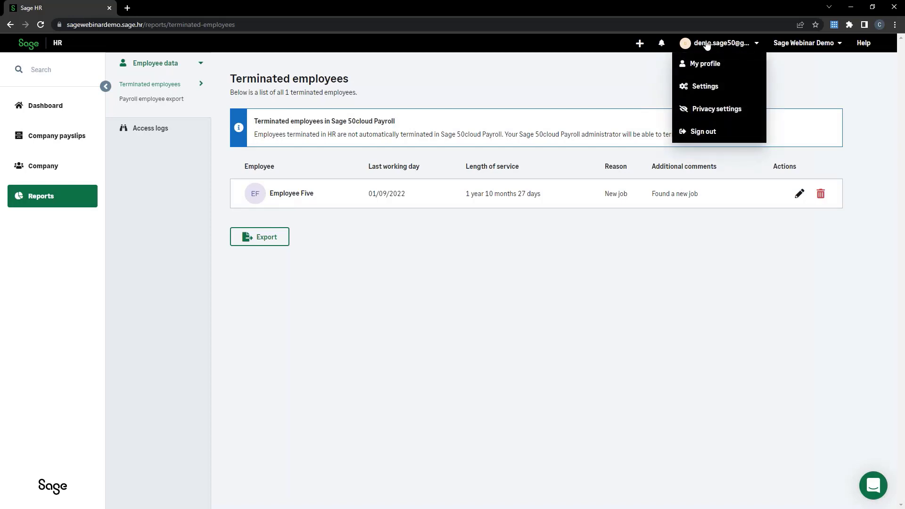
click(709, 87)
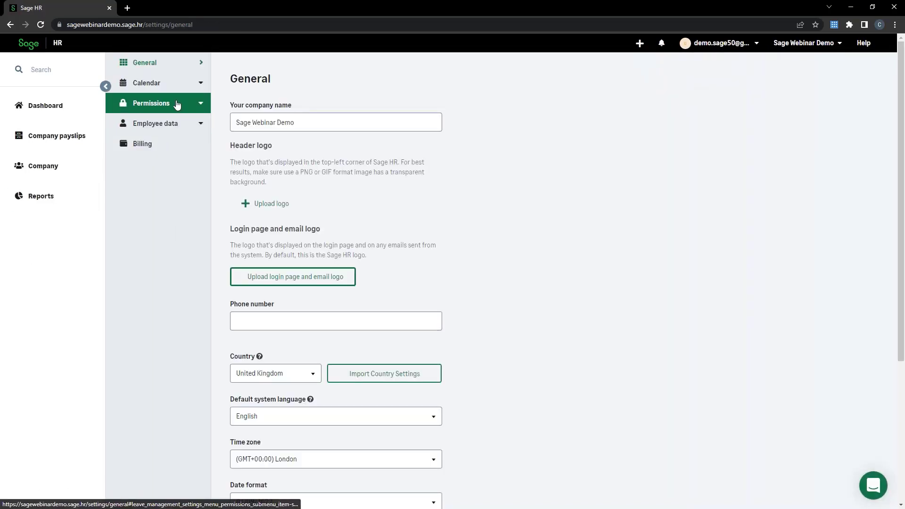
click(177, 104)
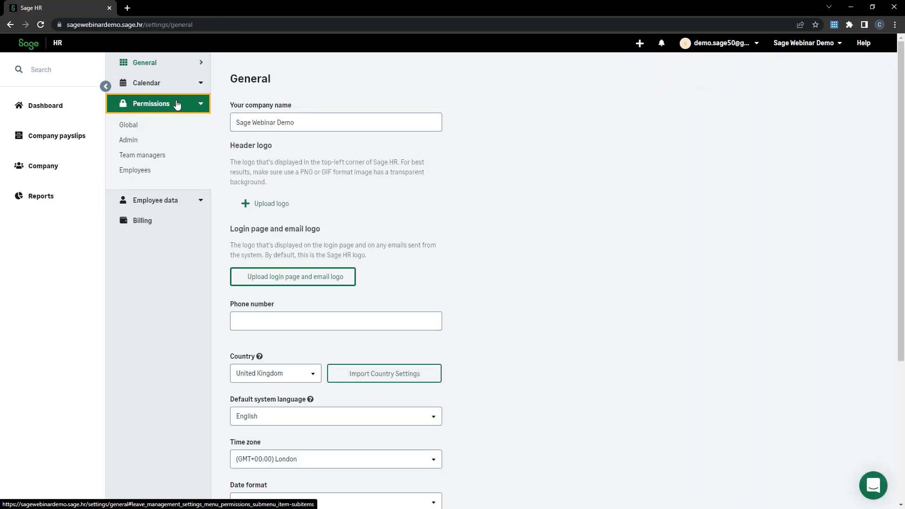
click(155, 173)
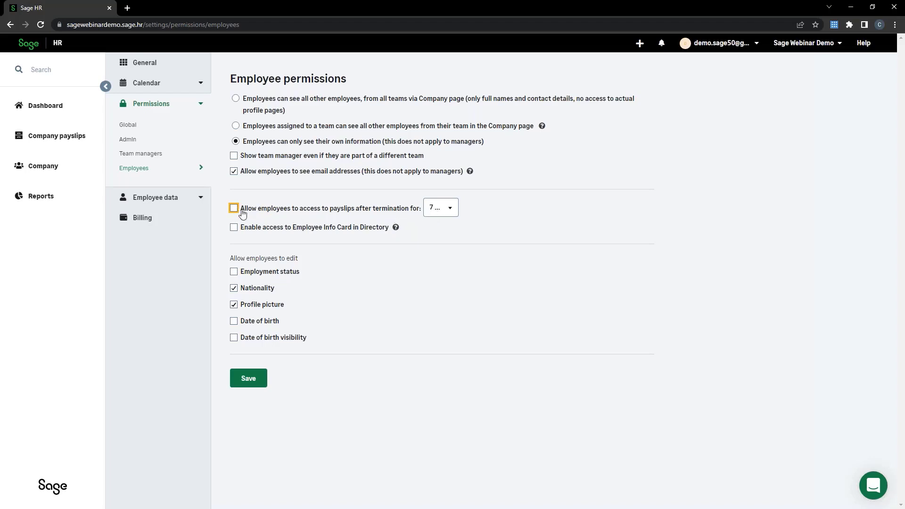
click(257, 211)
click(457, 214)
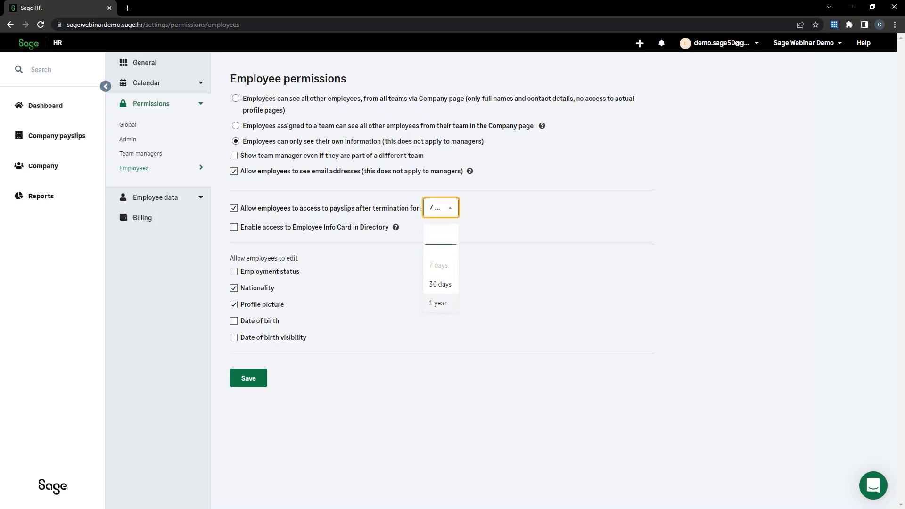
click(54, 168)
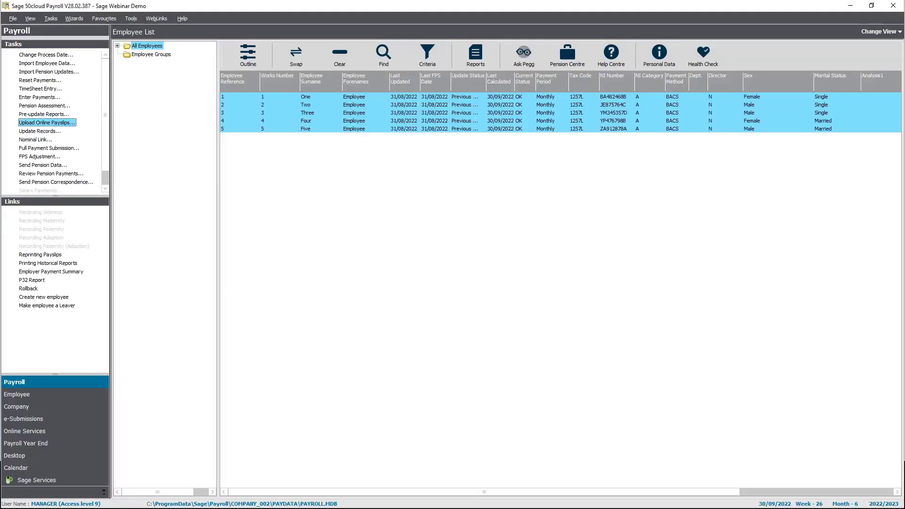
- Open Employee Five's employee record on its Analysis tab
ctrl+click(319, 128)
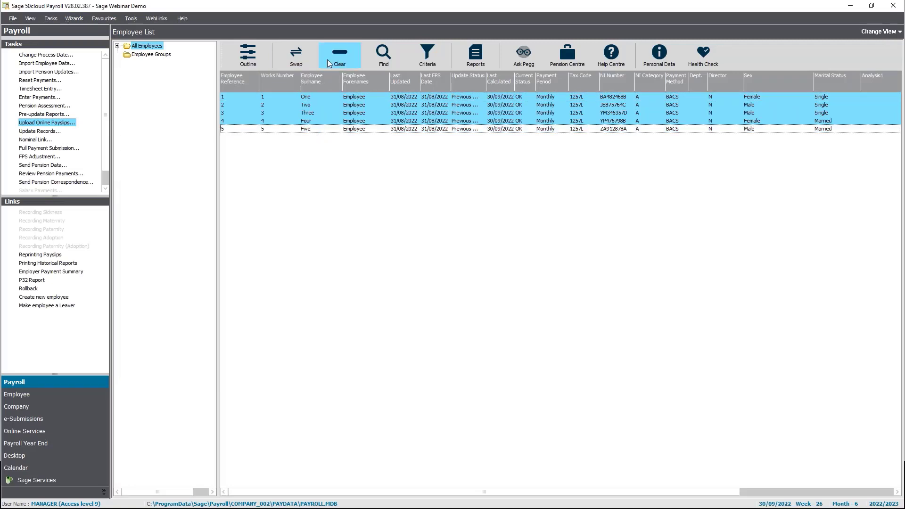
click(339, 54)
right_click(310, 130)
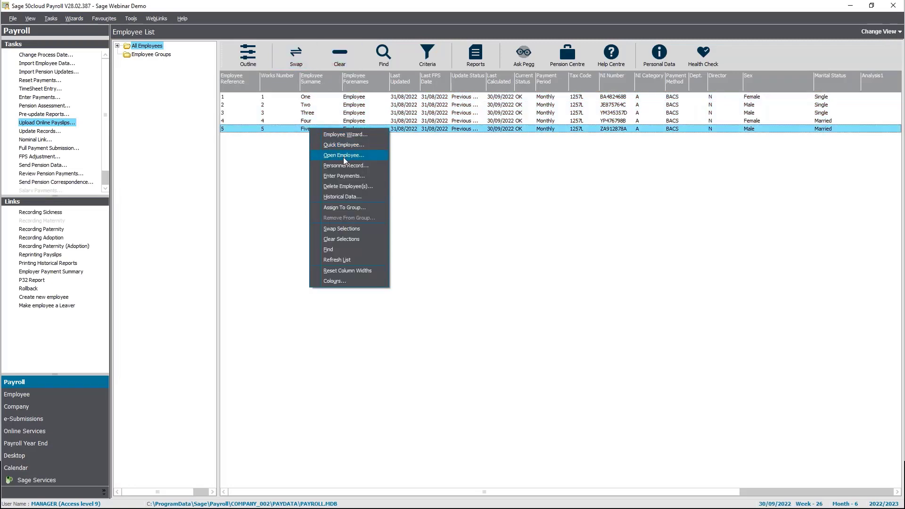
click(343, 156)
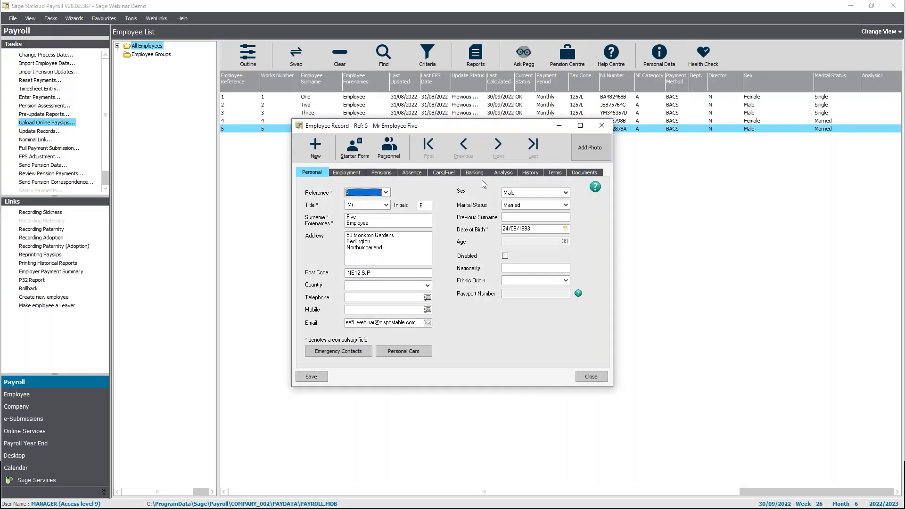
click(503, 172)
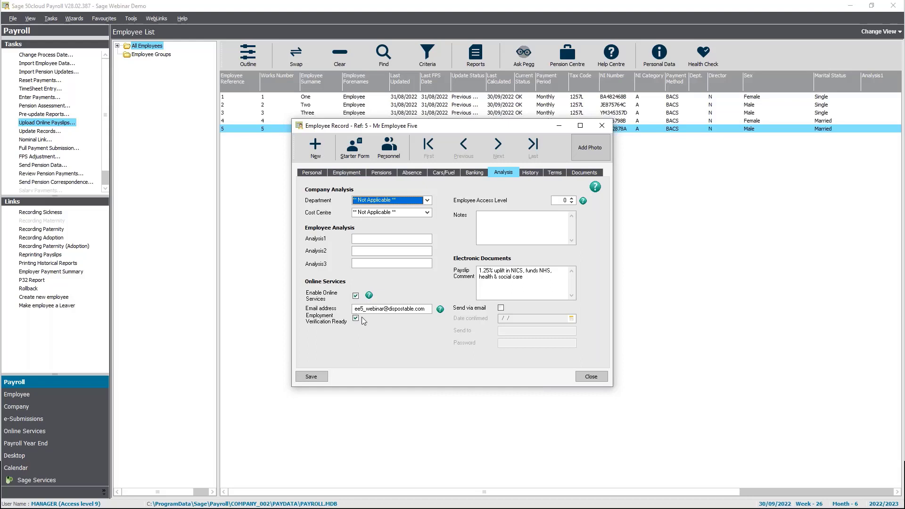
- Append _NEW to Employee Five's Online Services email, save, and close the record without re-saving
click(385, 307)
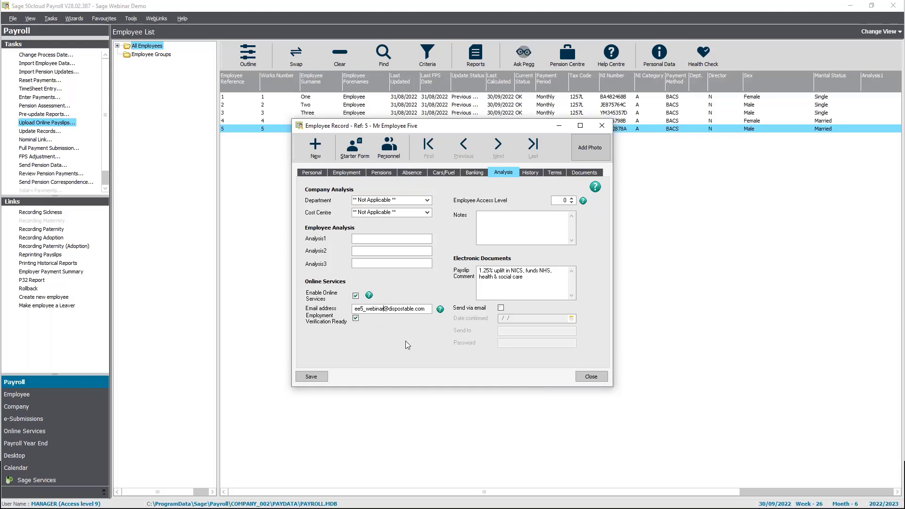
text(NEW)
text(_)
click(311, 376)
click(520, 301)
click(592, 376)
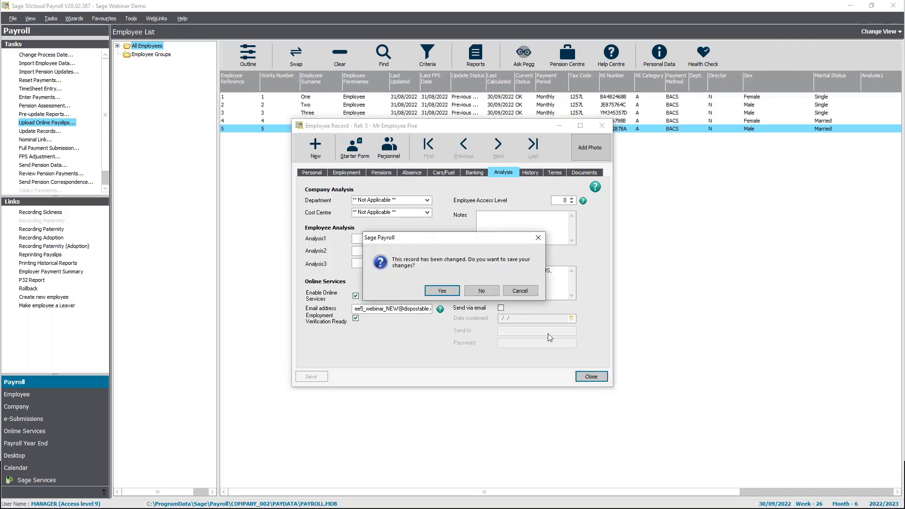
click(482, 290)
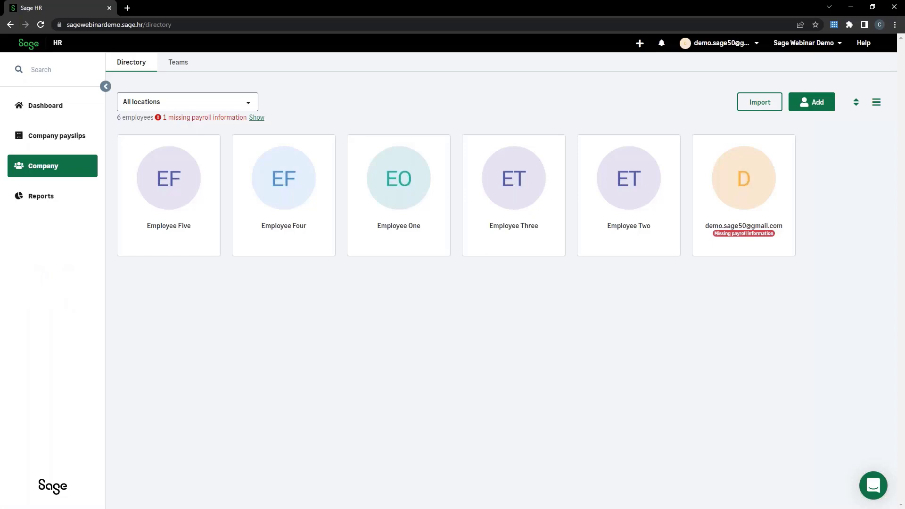
- Delete Employee Five from the Terminated employees report, then return to the company directory
click(30, 197)
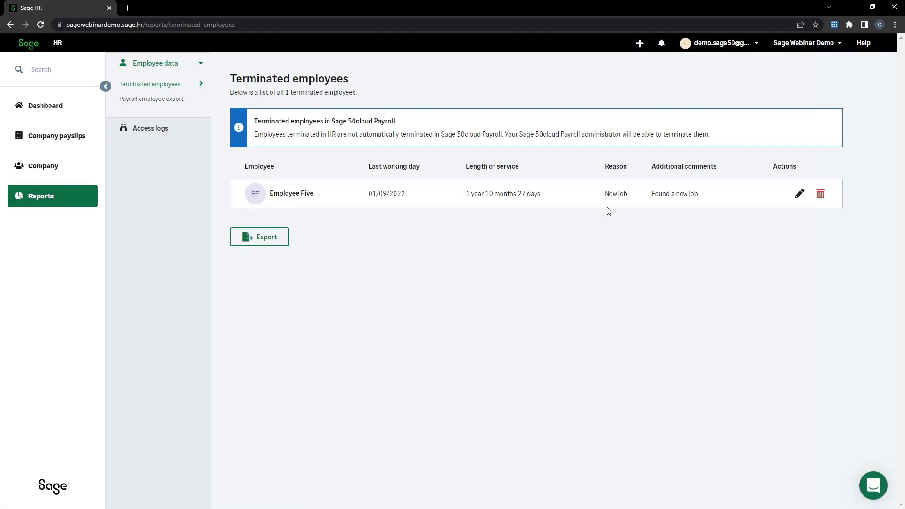
click(819, 197)
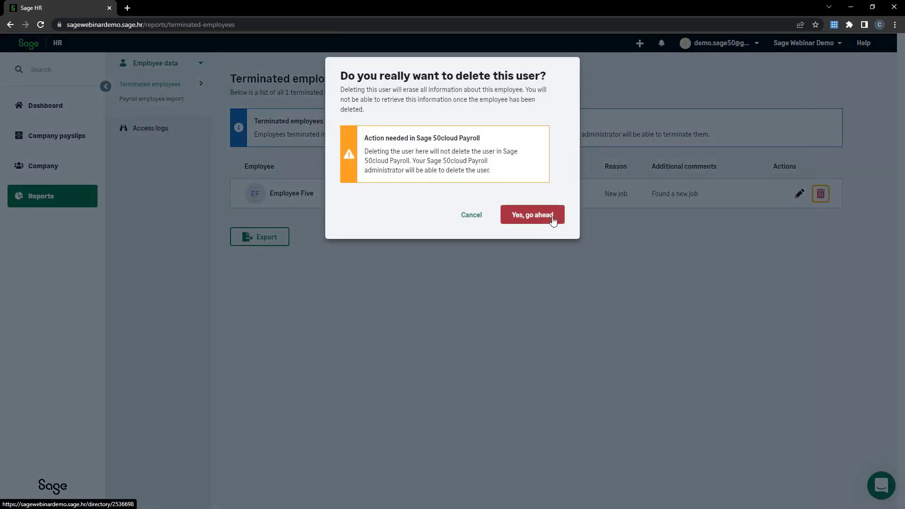
click(553, 220)
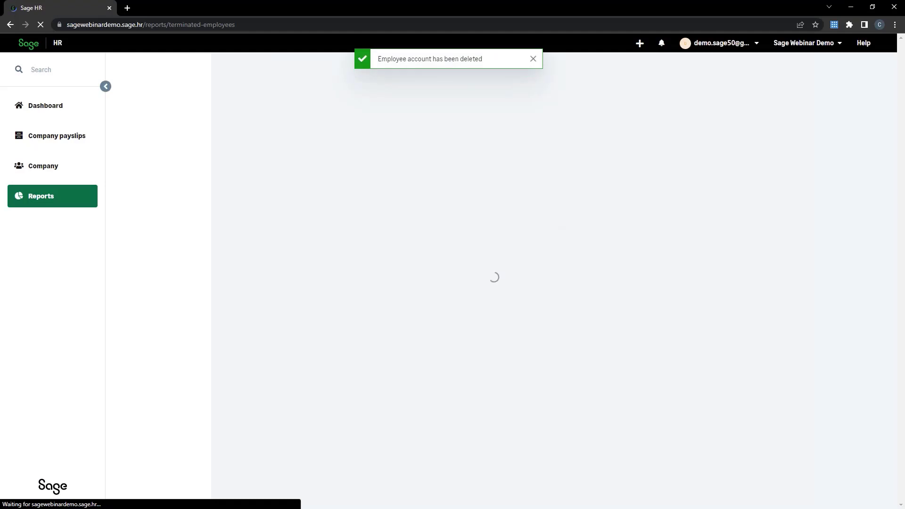
click(56, 168)
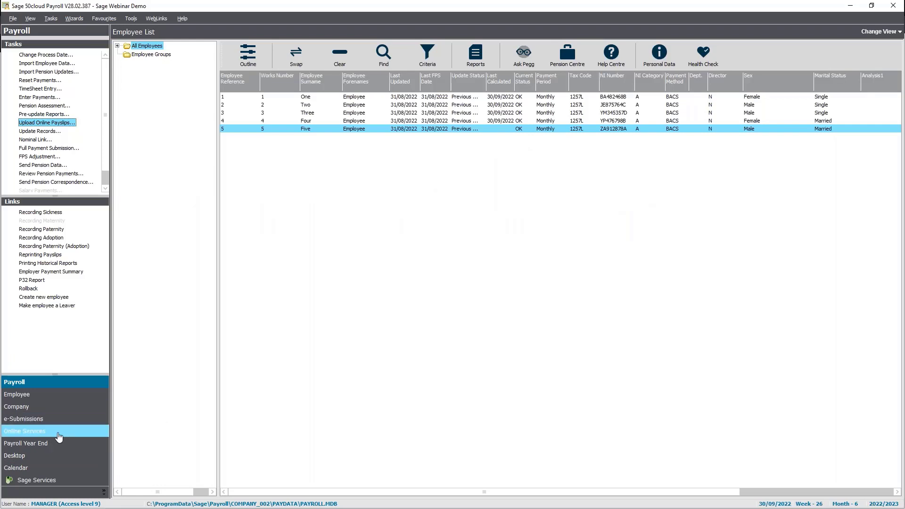
- Start the historical payslip upload in Online Services Settings for 01/11/2014 to 01/09/2022
click(55, 412)
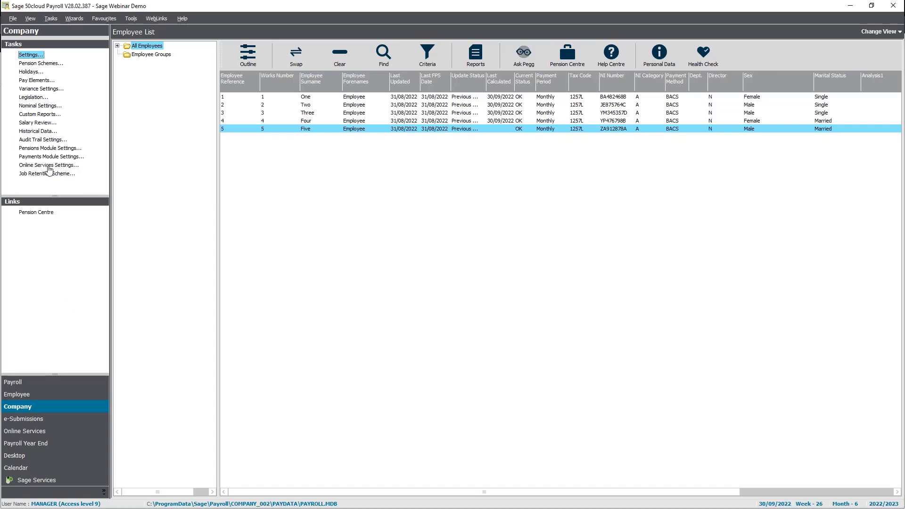
click(49, 167)
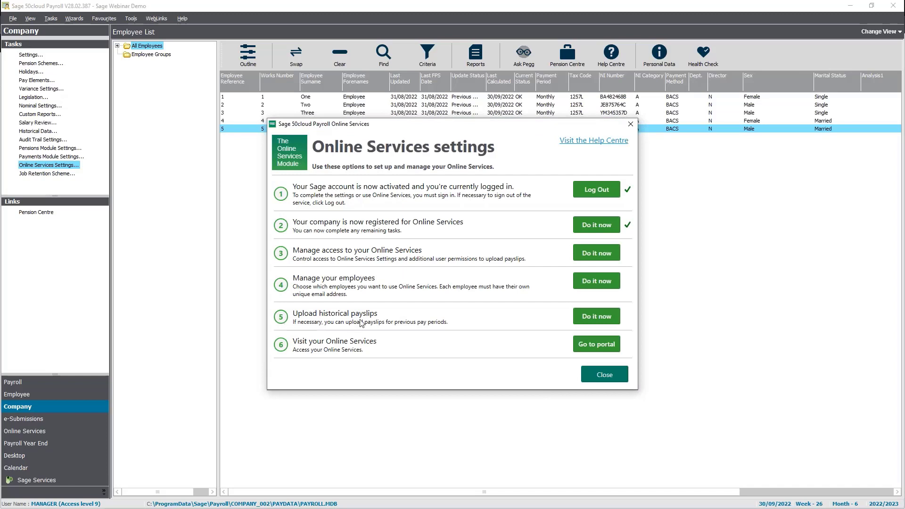
click(591, 321)
click(215, 194)
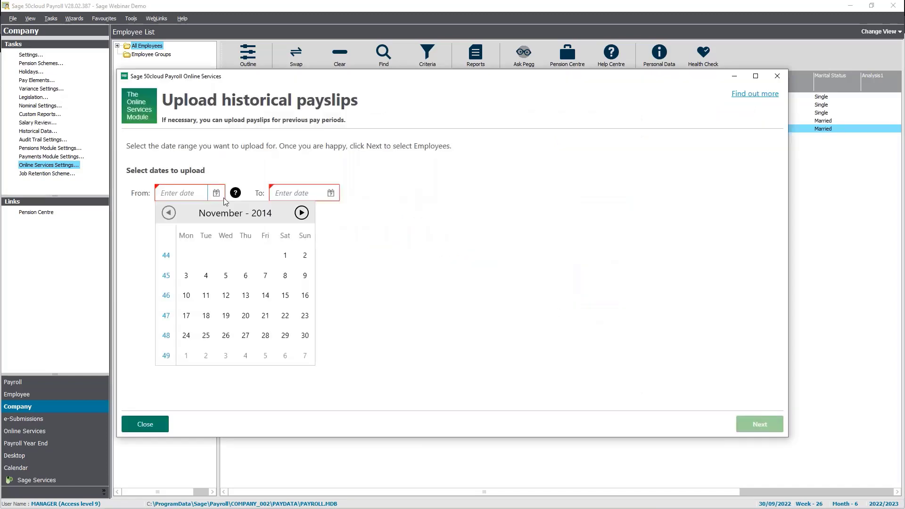
click(285, 257)
click(330, 199)
click(360, 256)
- Select Employee Five and publish their 23 historical payslips, then close the success message
click(764, 424)
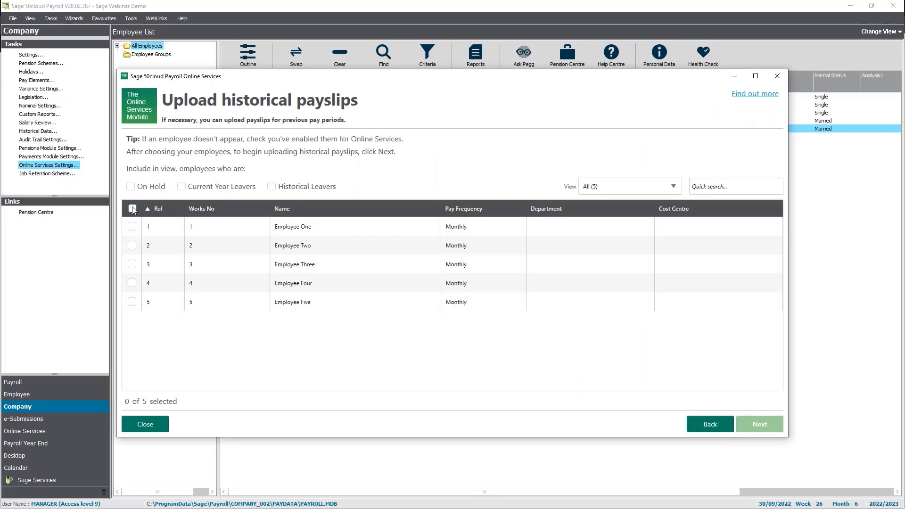
click(132, 302)
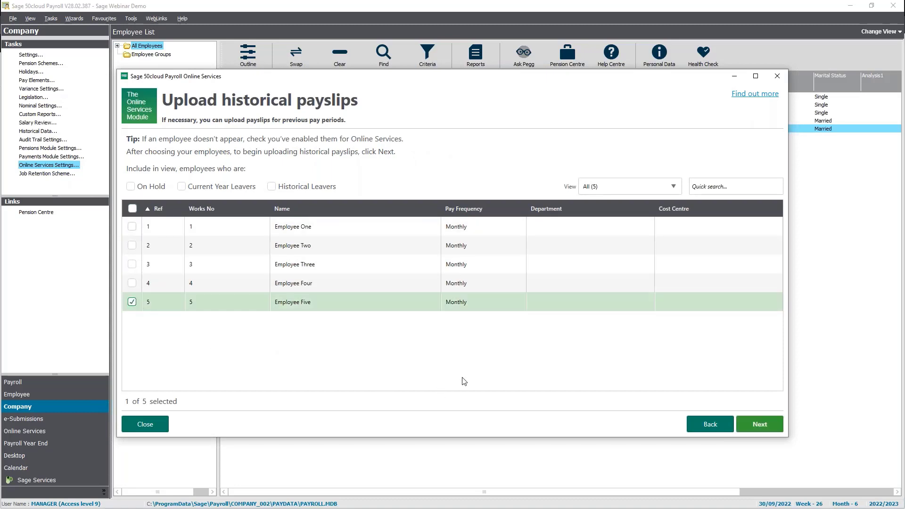
click(768, 429)
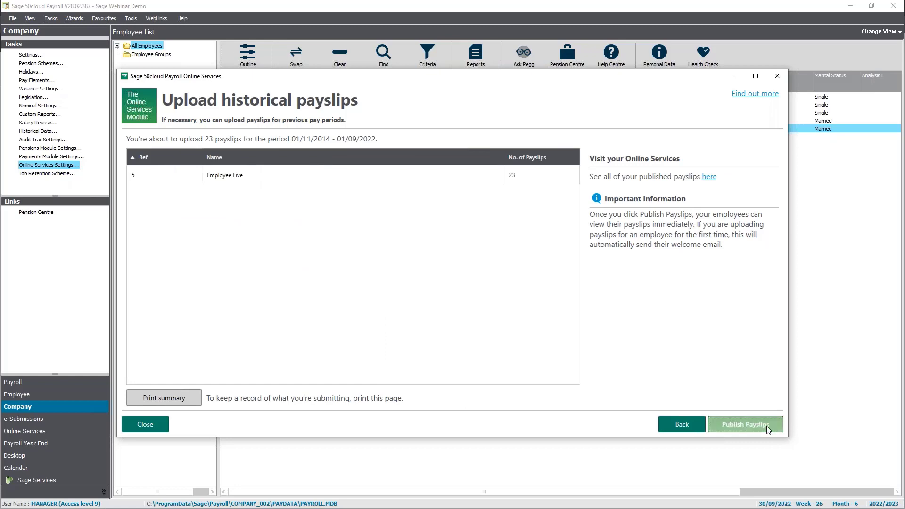
click(769, 427)
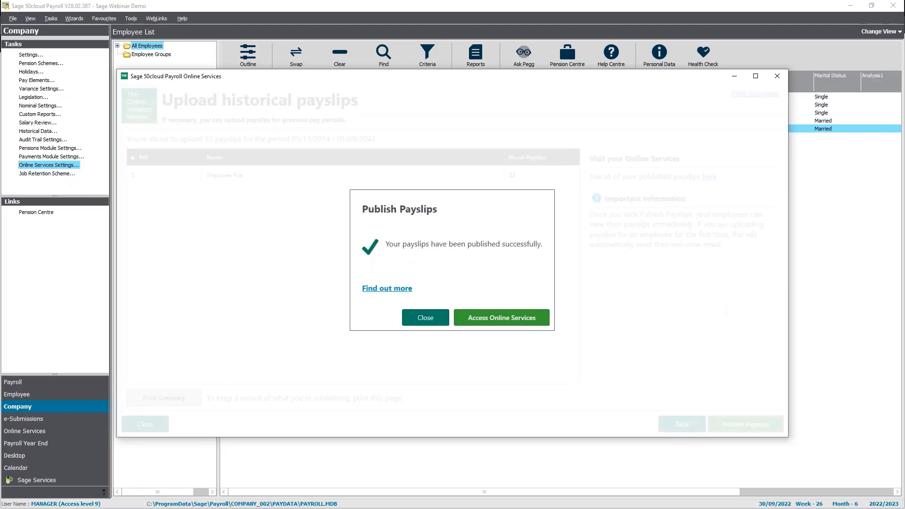
click(426, 317)
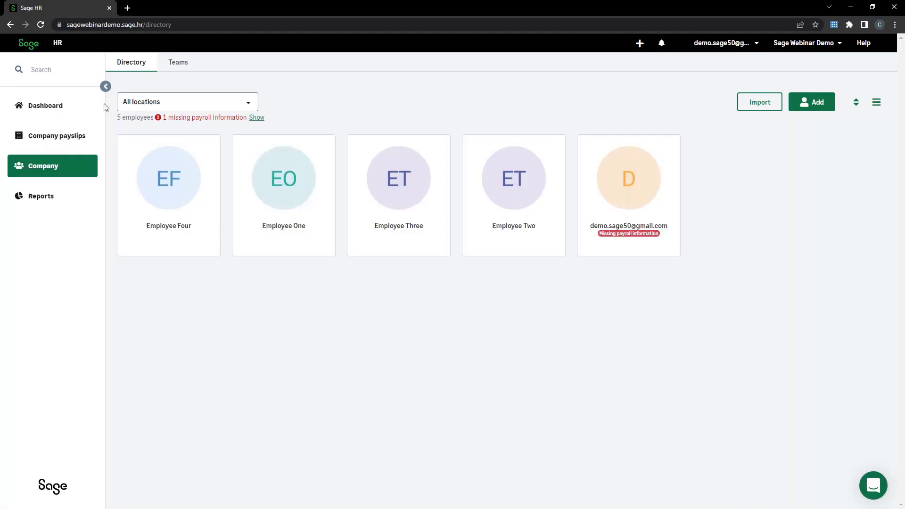
click(40, 26)
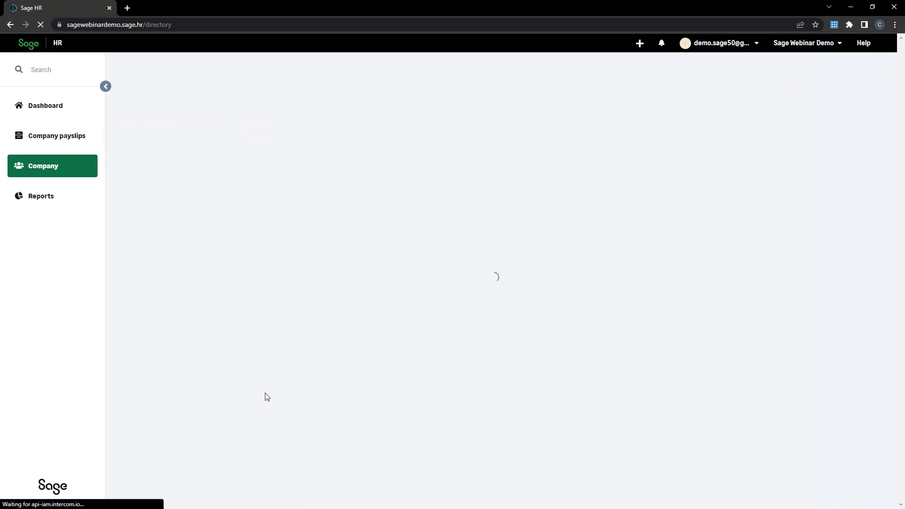
click(165, 212)
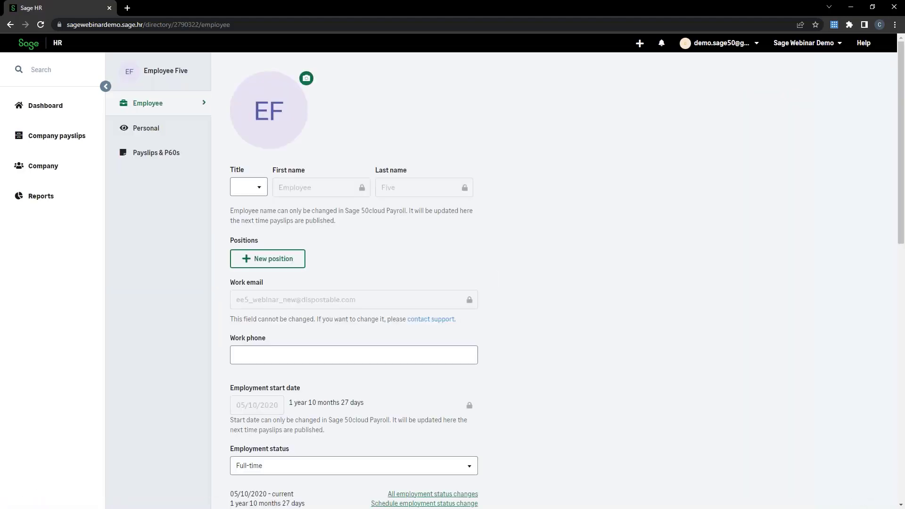
scroll(322, 357, down, 3)
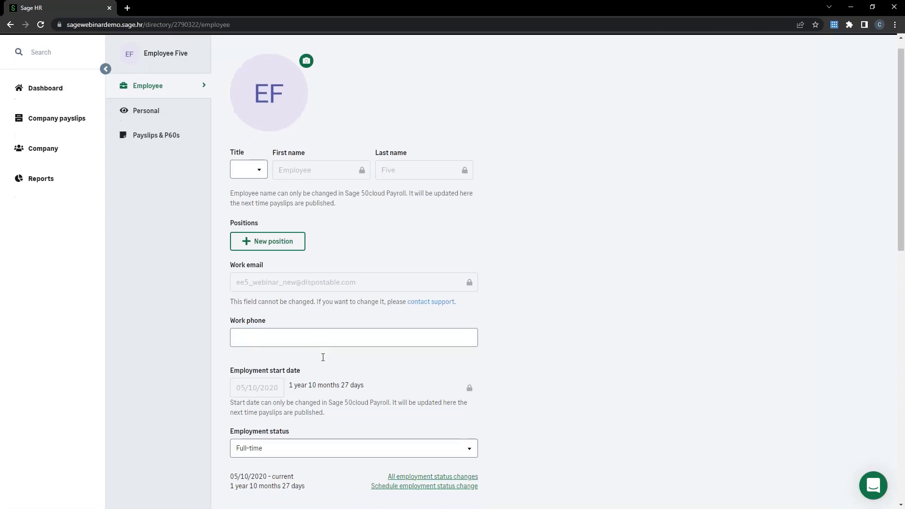
scroll(323, 357, down, 8)
scroll(315, 385, up, 11)
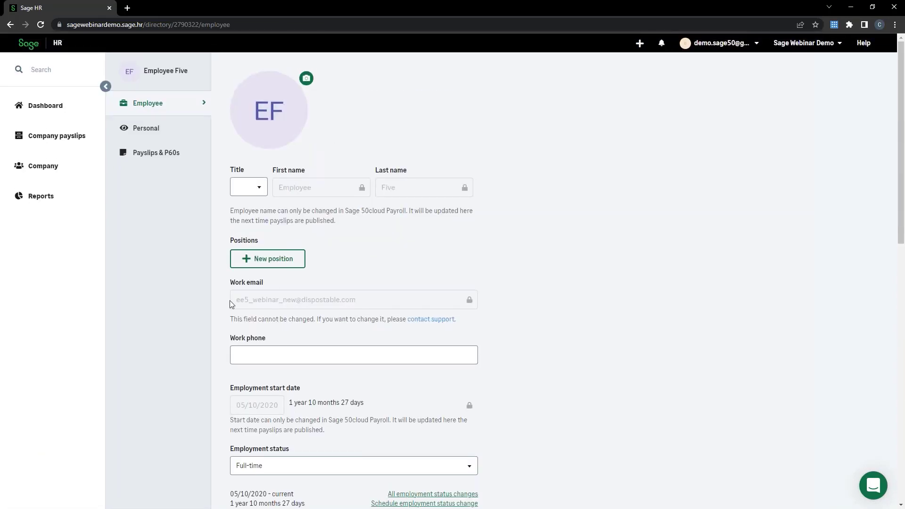
drag(296, 300, 279, 299)
click(287, 316)
- View Employee Five's Payslips & P60s, showing the latest payslip of 31/08/2022
click(161, 152)
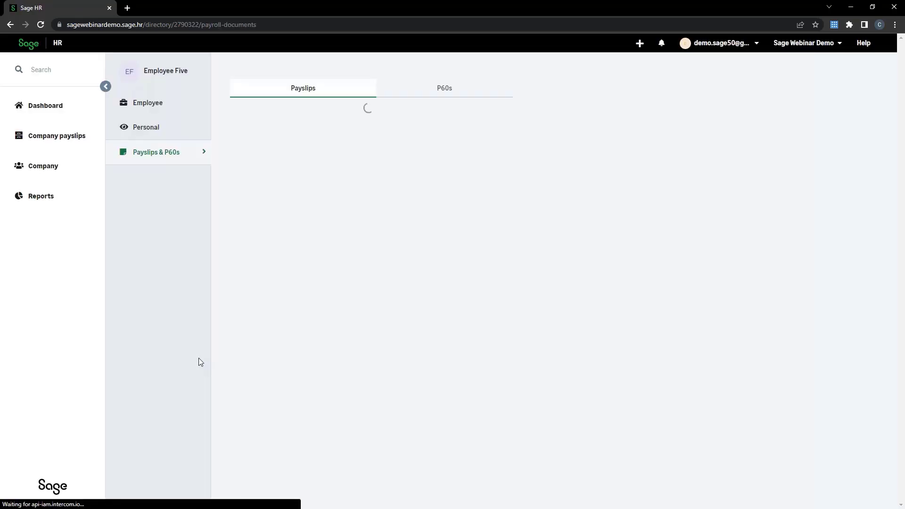
scroll(289, 414, down, 3)
scroll(289, 414, up, 3)
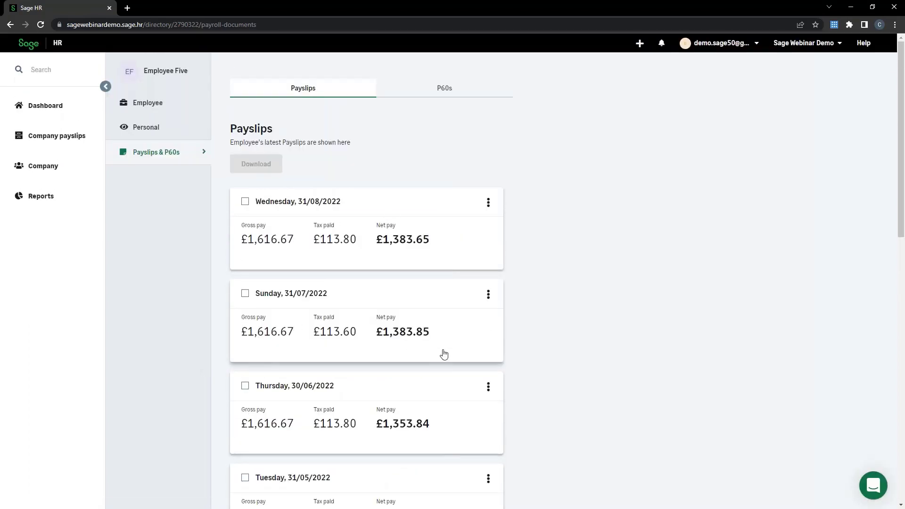